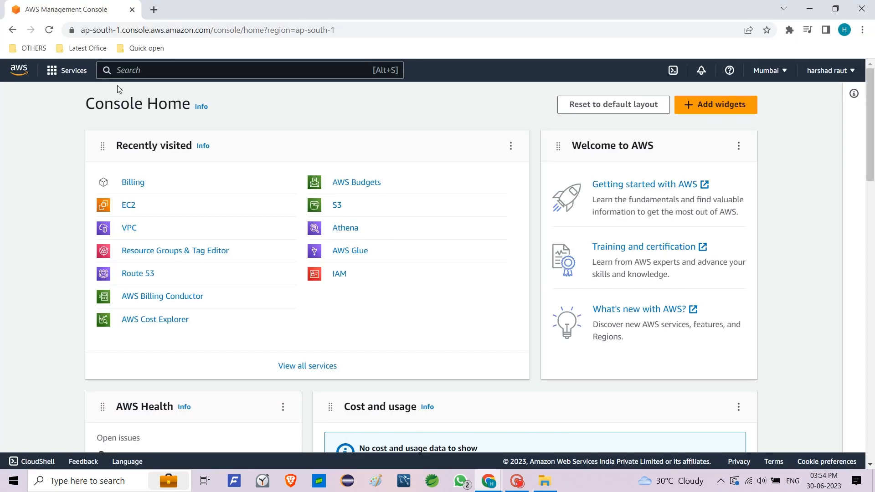
Start a new VPC with the VPC and more option and set the auto-generated name tag to the owner's first name
click(128, 229)
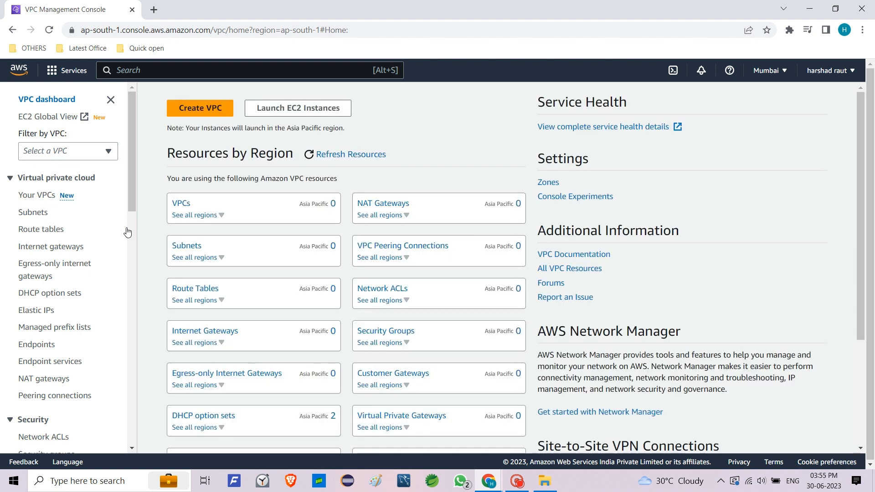
click(197, 117)
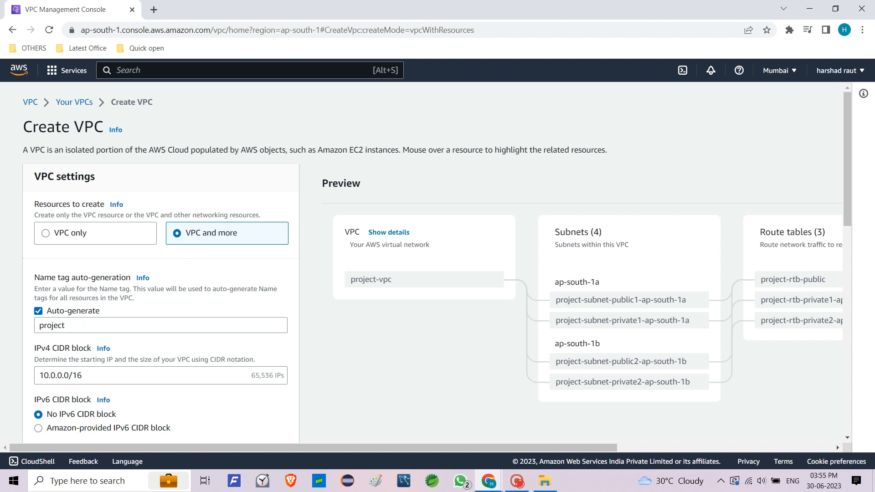
double_click(83, 325)
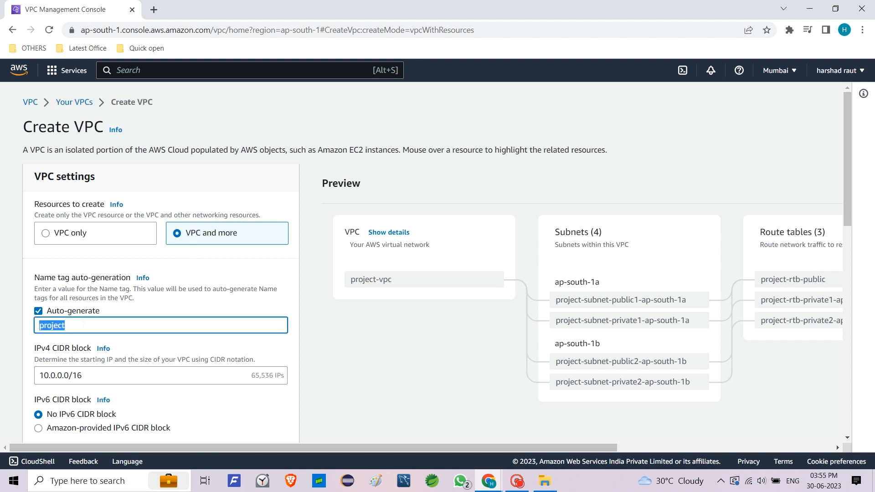
text(harshad)
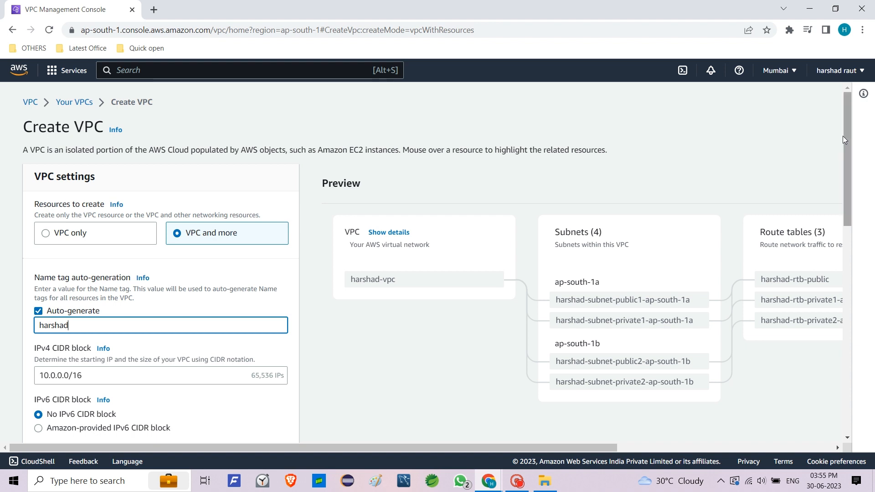
drag(845, 138, 839, 208)
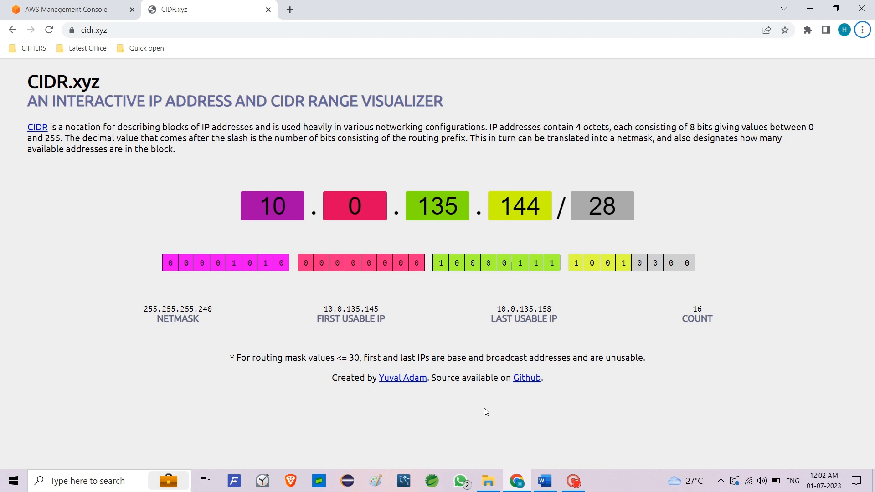
Switch to CIDR.xyz and set the IP address to 10.0.0.0
click(359, 214)
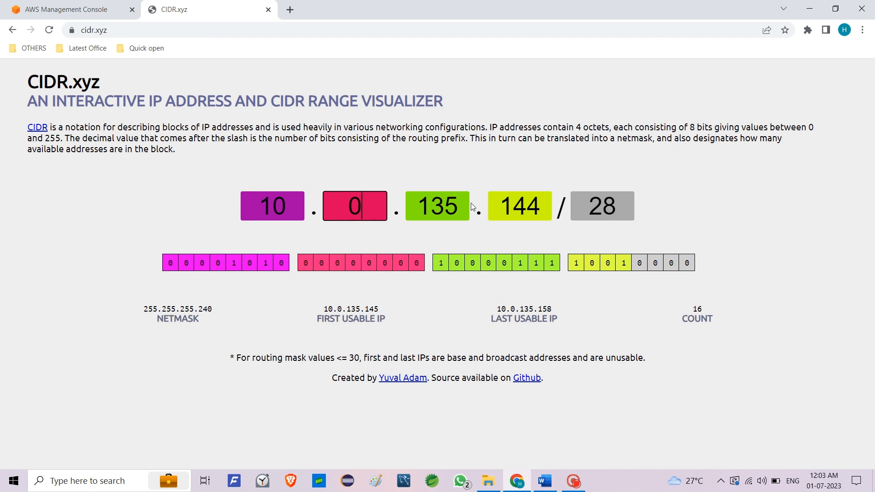
click(459, 208)
key(BackSpace)
key(BackSpace)
key(BackSpace)
text(0)
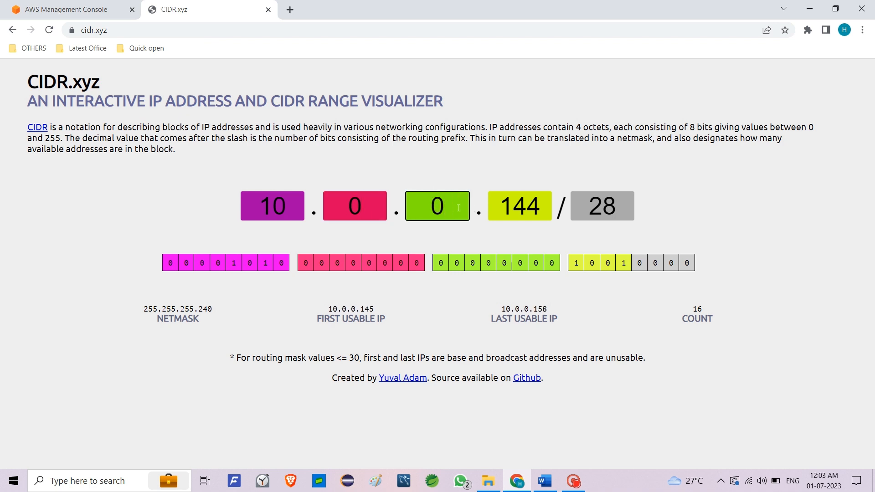
click(547, 209)
key(BackSpace)
key(BackSpace)
key(BackSpace)
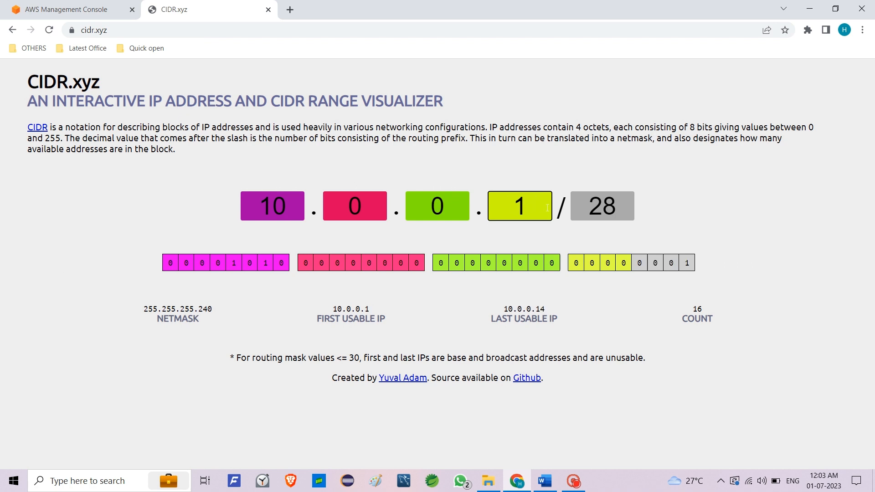
text(0)
Set the CIDR prefix length to 16
click(613, 210)
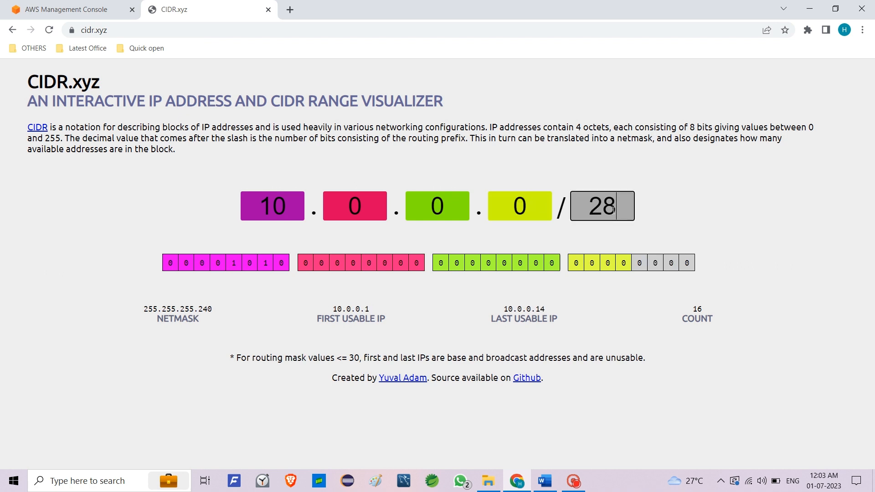
key(BackSpace)
key(BackSpace)
text(0)
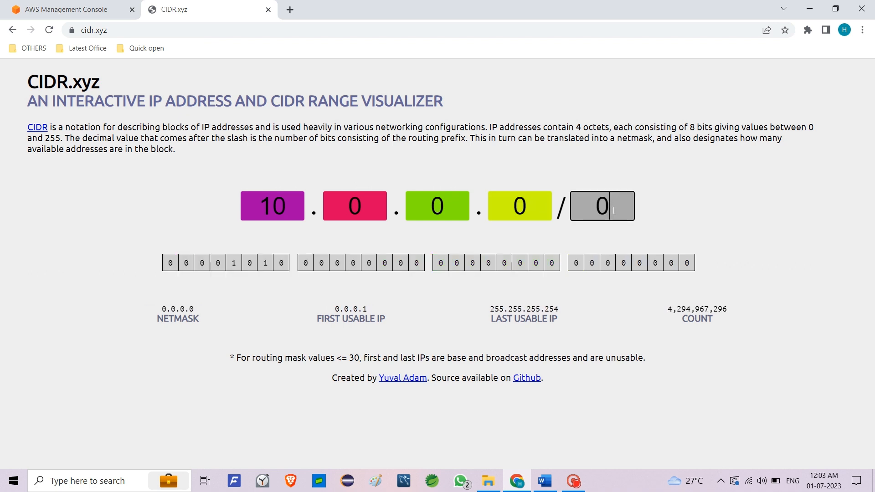
key(Up)
text(6)
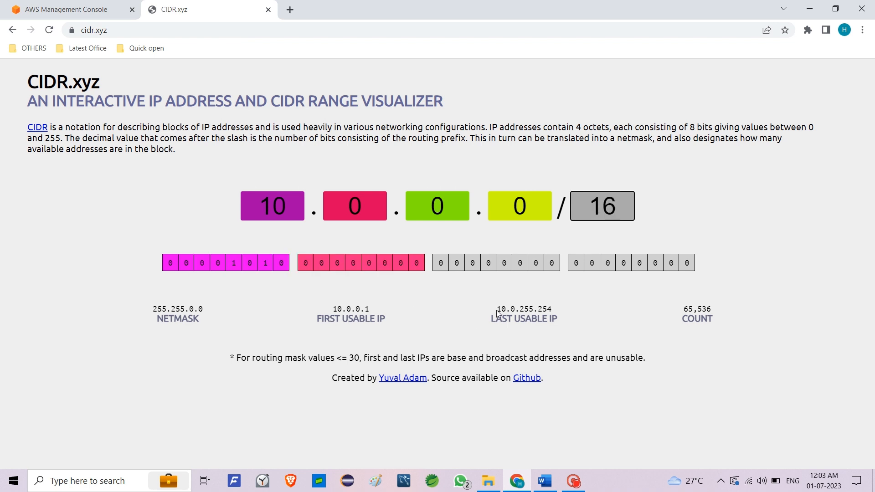
Examine the last usable IP and the address count for the 10.0.0.0/16 range
drag(497, 310, 582, 307)
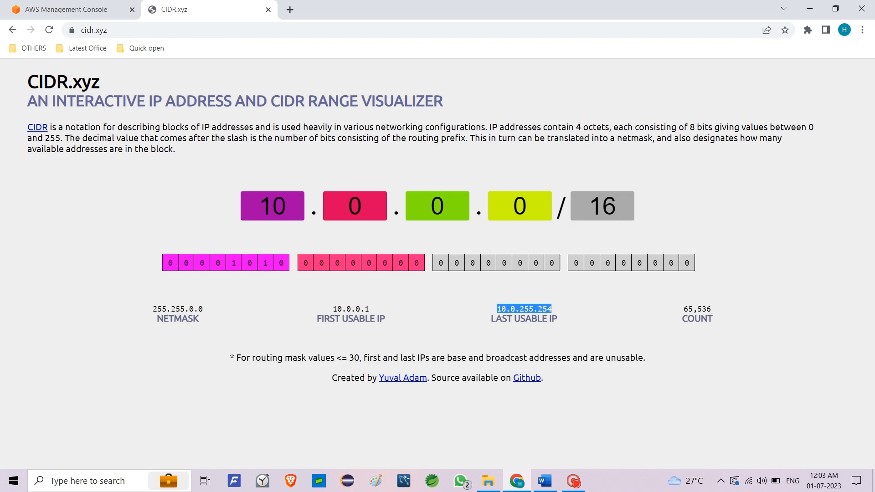
drag(688, 310, 734, 311)
click(734, 312)
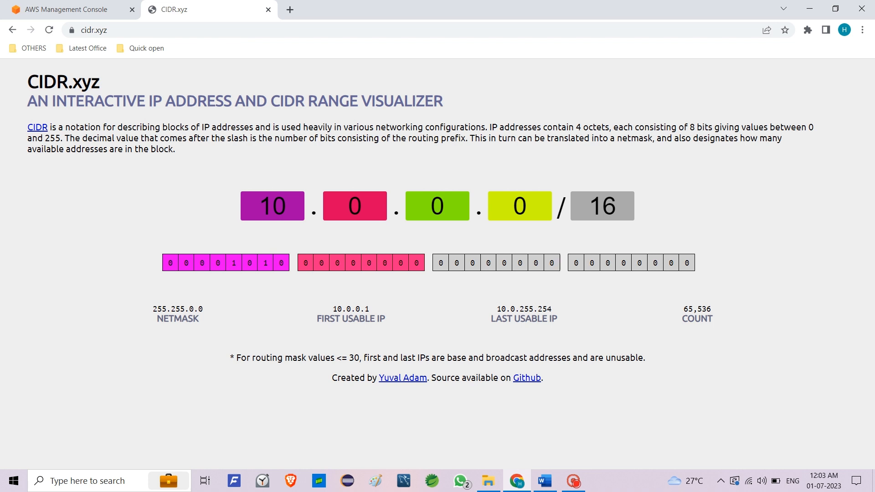
drag(688, 310, 714, 310)
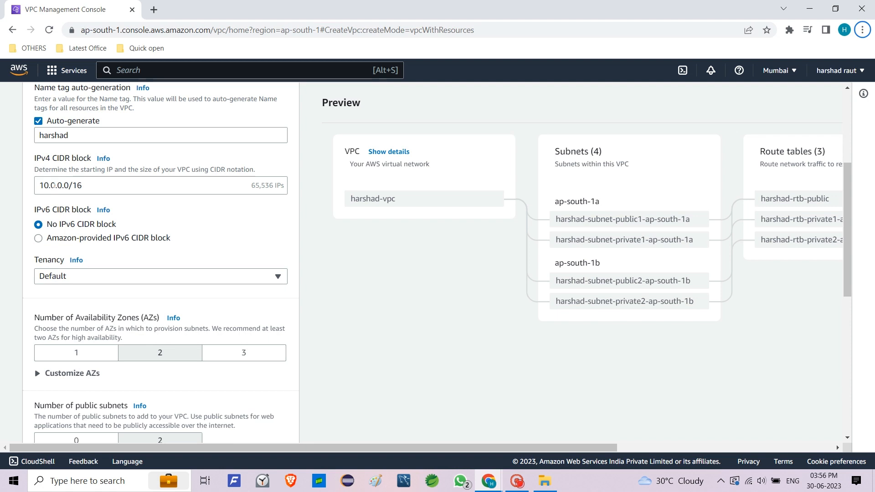
Return to the Create VPC form in the AWS console and examine the octets of its IPv4 CIDR block
drag(56, 186, 41, 186)
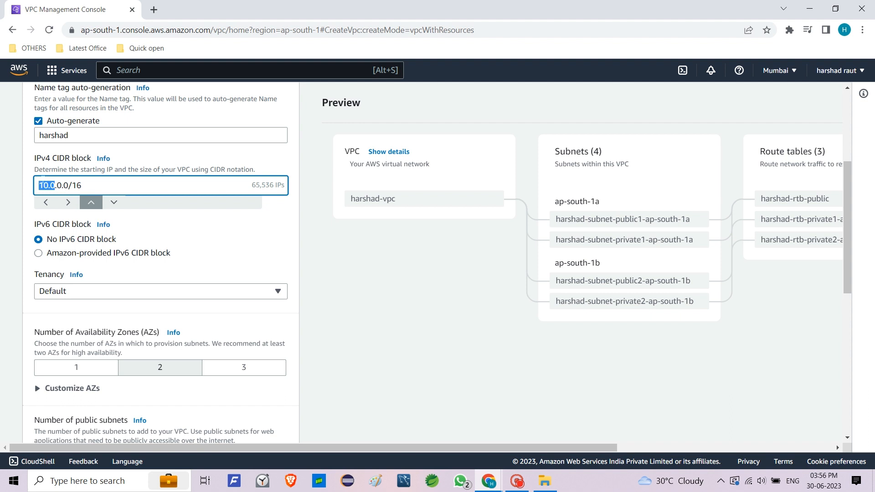
click(57, 185)
drag(57, 185, 68, 185)
click(96, 187)
Try 3 Availability Zones for the VPC and switch the number back to 2
scroll(71, 304, down, 2)
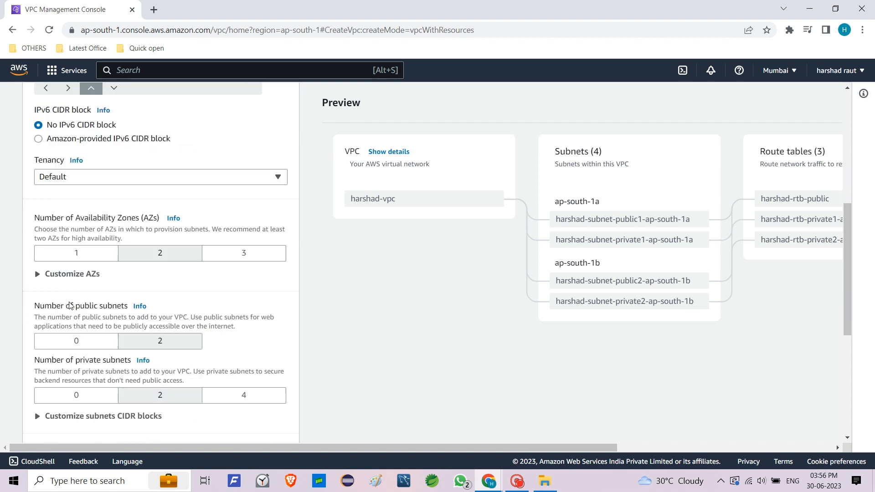
scroll(71, 305, down, 1)
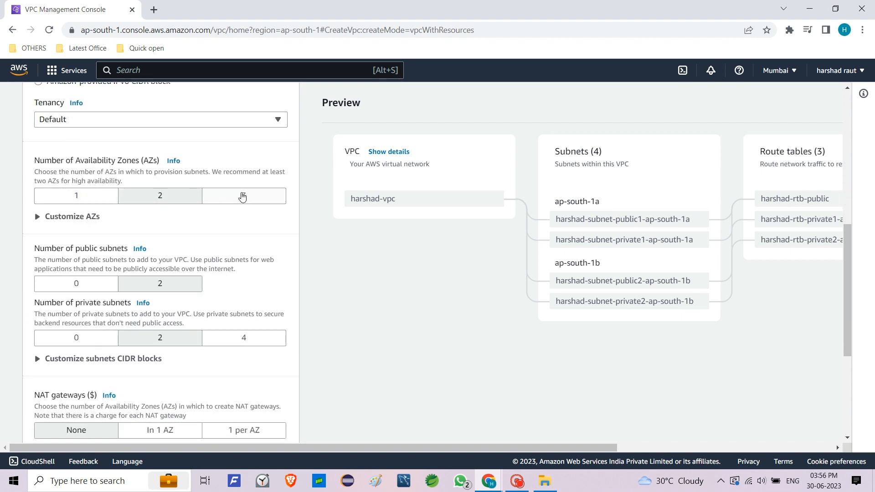
scroll(242, 196, down, 1)
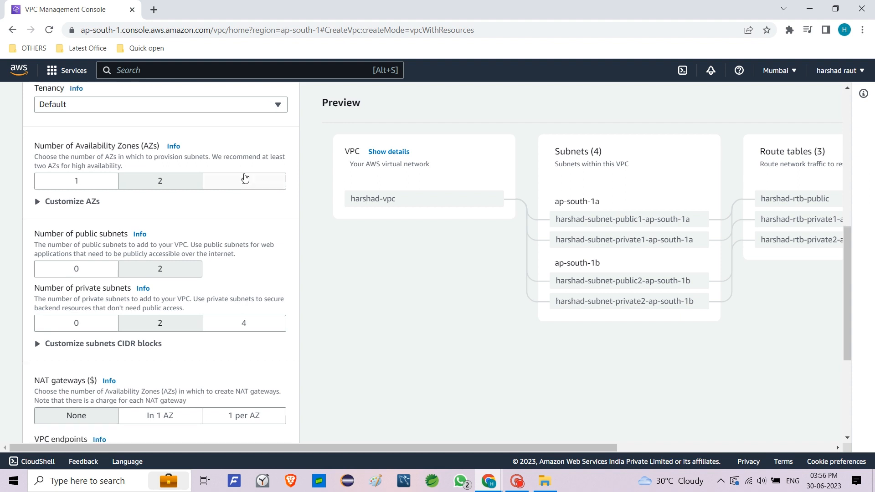
click(244, 178)
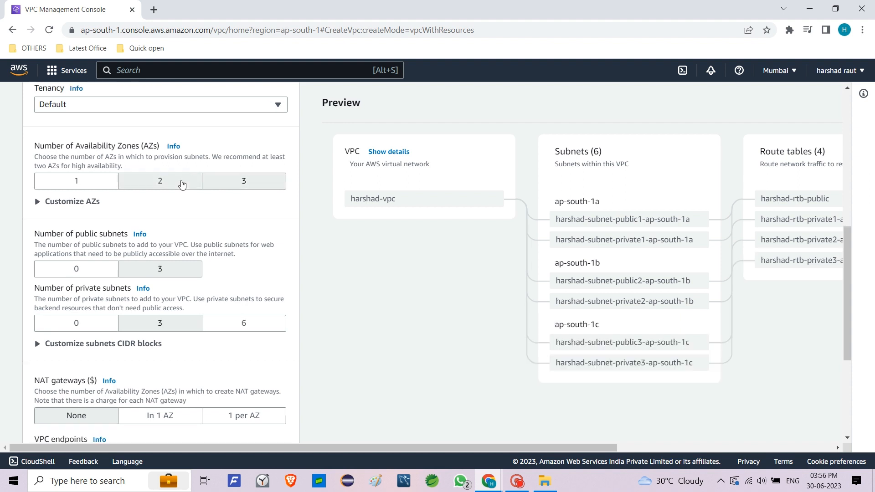
click(180, 182)
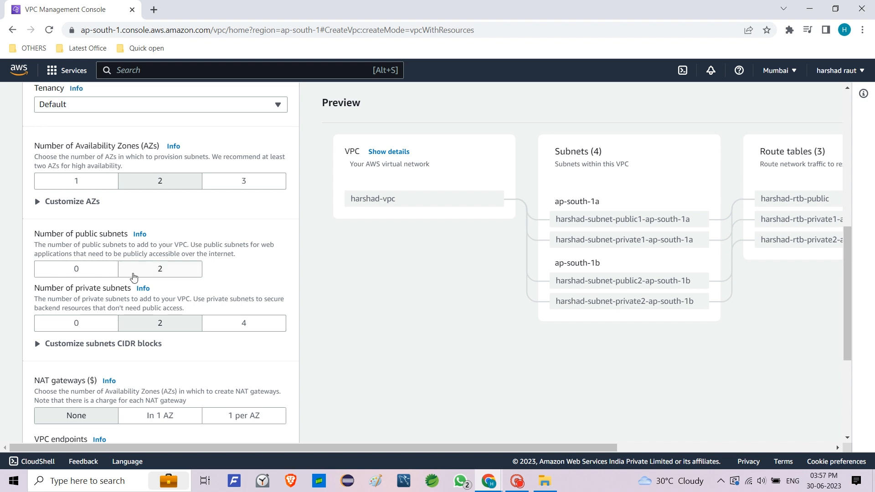
Review the subnet counts, NAT gateway charge note, VPC endpoint and DNS options for the new VPC
scroll(161, 354, down, 2)
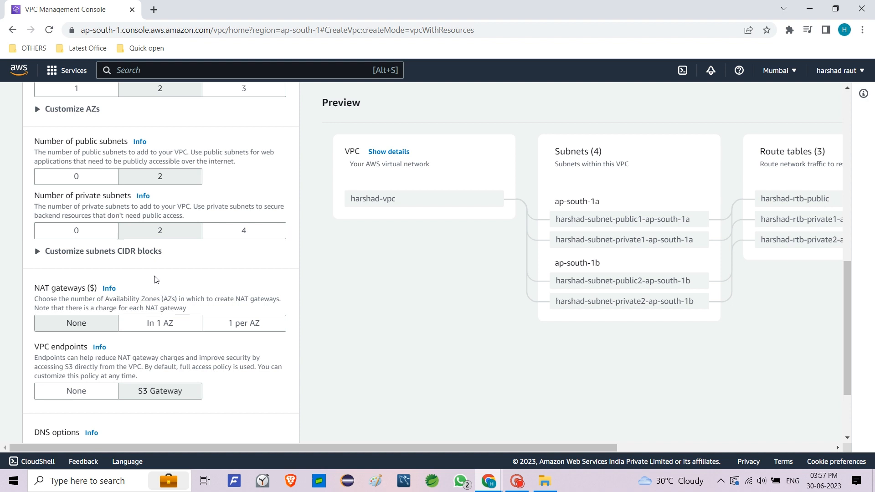
scroll(158, 285, down, 1)
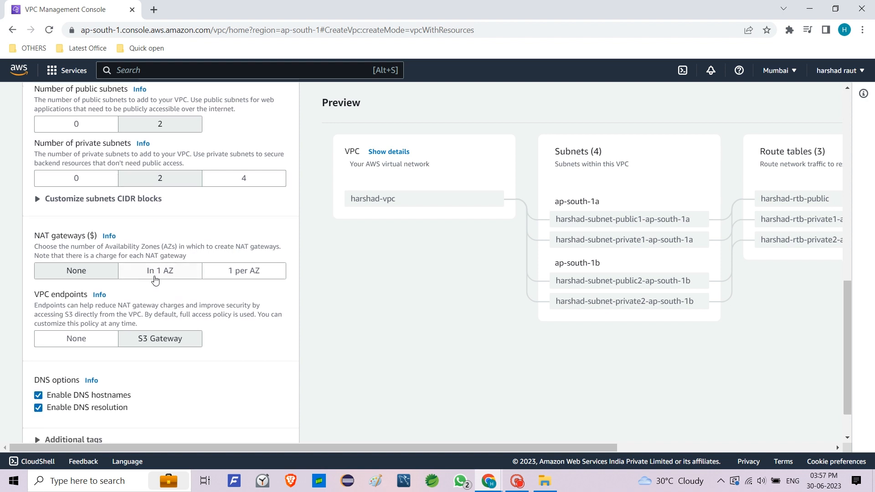
scroll(155, 279, down, 1)
scroll(155, 279, down, 1)
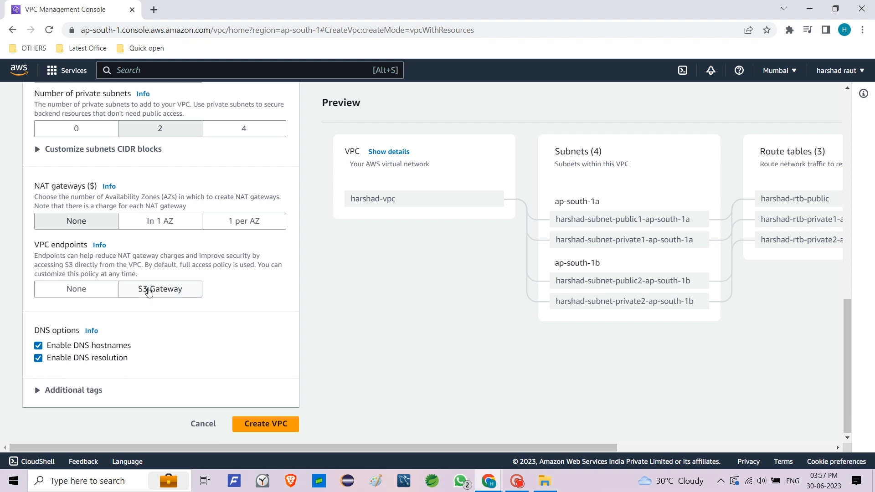
scroll(148, 292, up, 1)
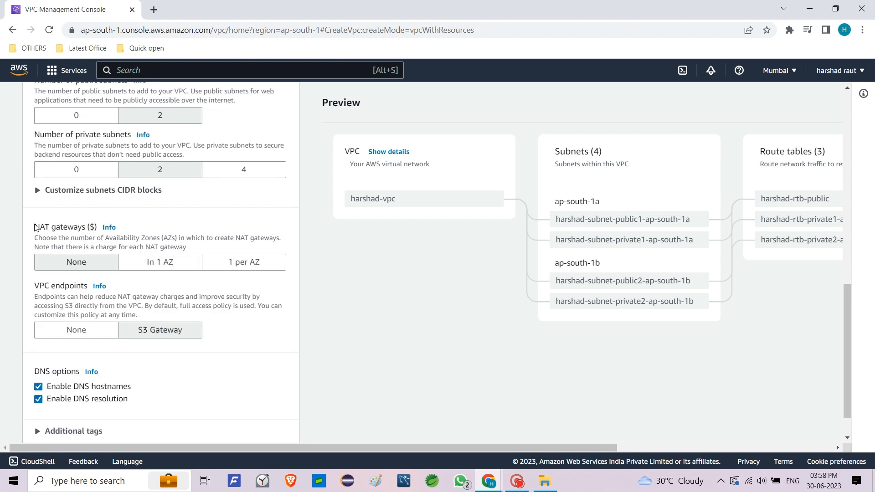
drag(35, 228, 187, 250)
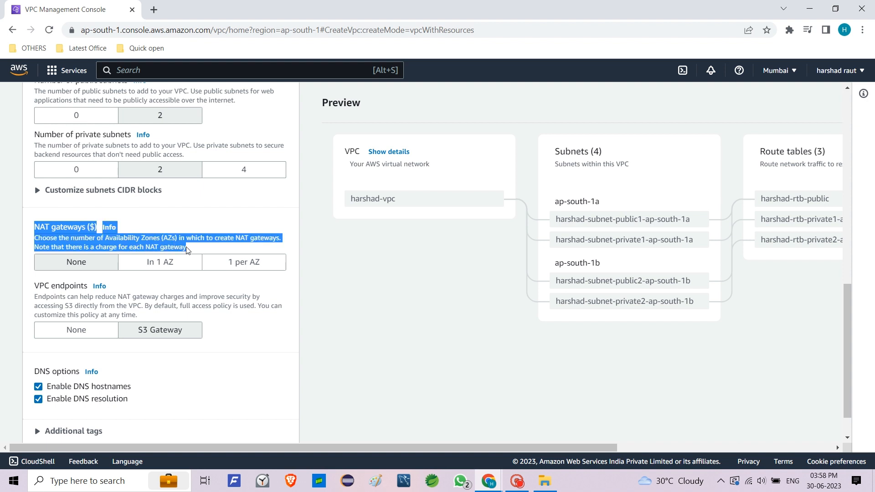
click(187, 249)
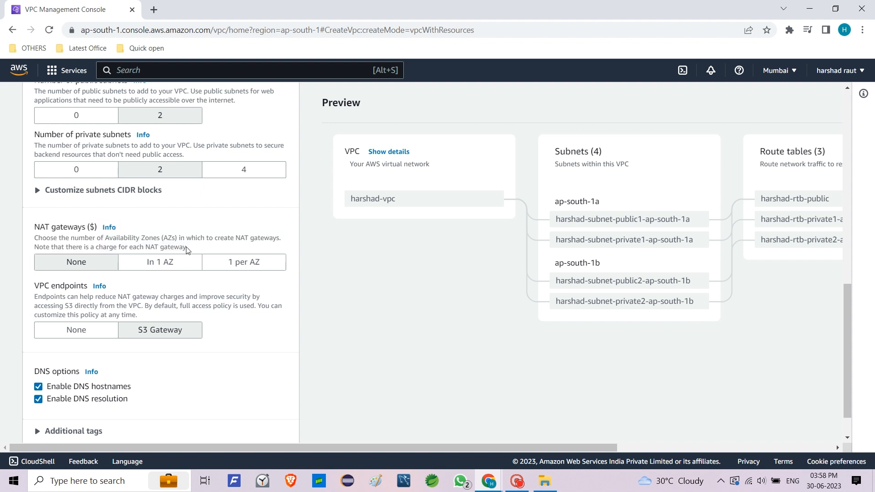
Create the VPC with the S3 Gateway endpoint and open its details page to check its state
click(151, 332)
scroll(162, 377, down, 1)
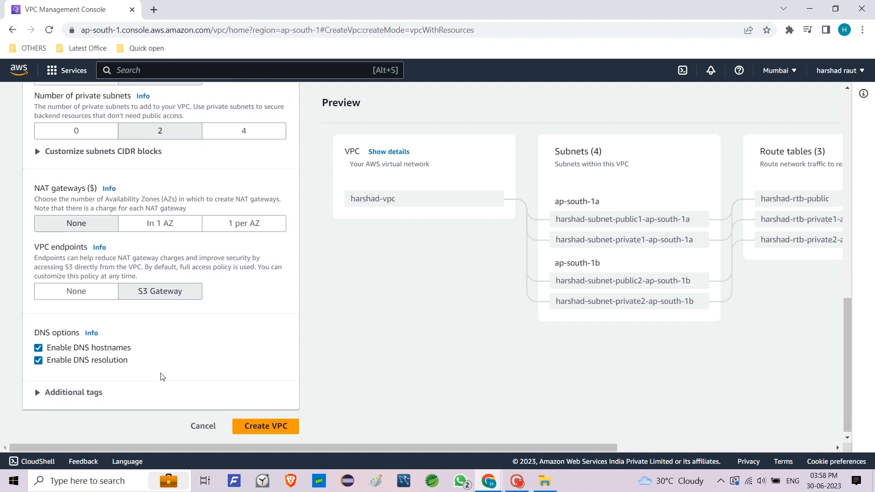
scroll(175, 328, down, 1)
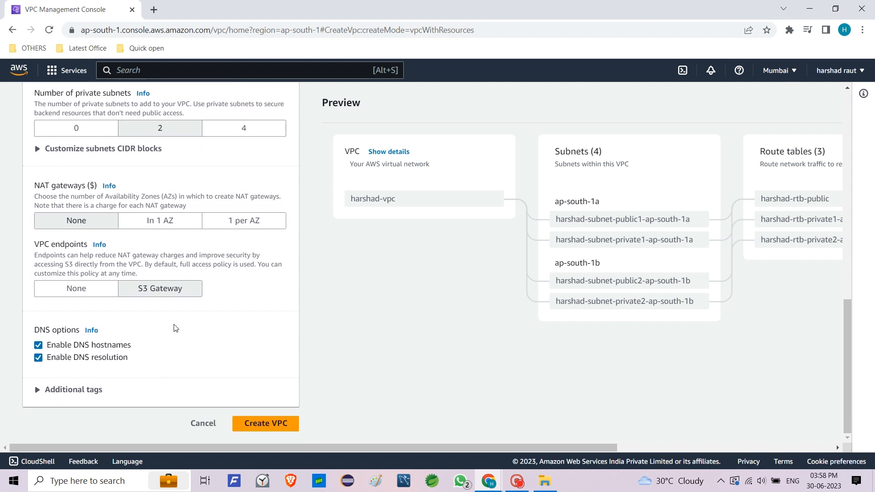
click(263, 423)
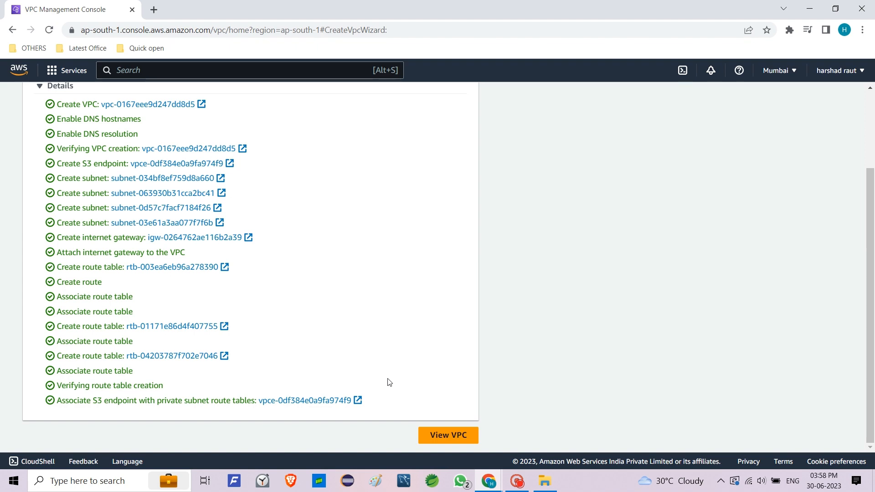
click(449, 436)
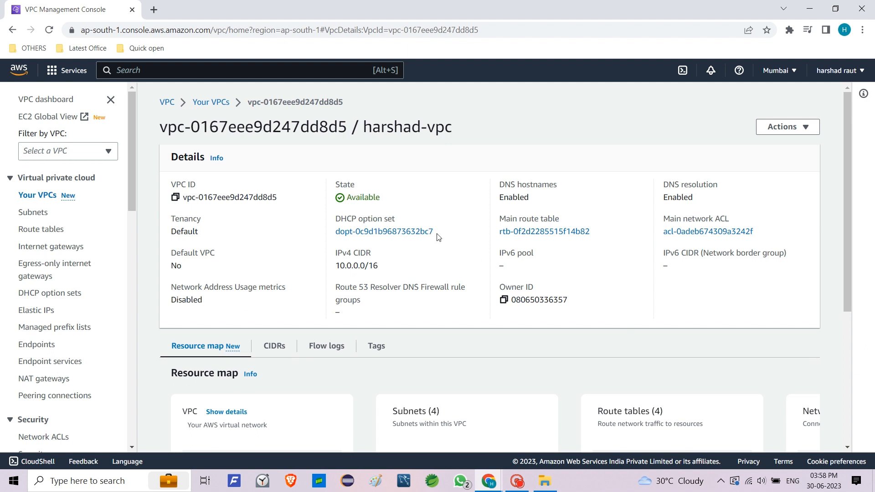
drag(379, 198, 346, 201)
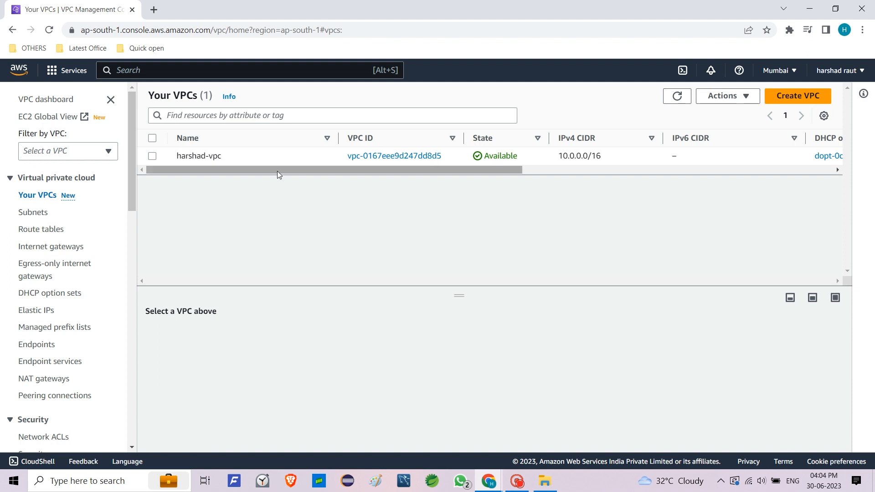
Examine the new VPC's IPv4 CIDR and details in the VPC list, and open the subnets list
drag(277, 171, 478, 185)
drag(450, 179, 451, 180)
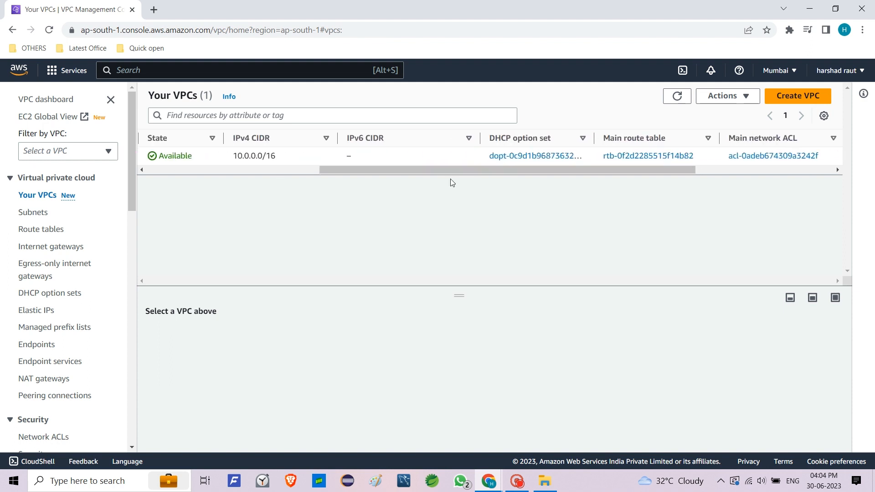
drag(234, 156, 276, 157)
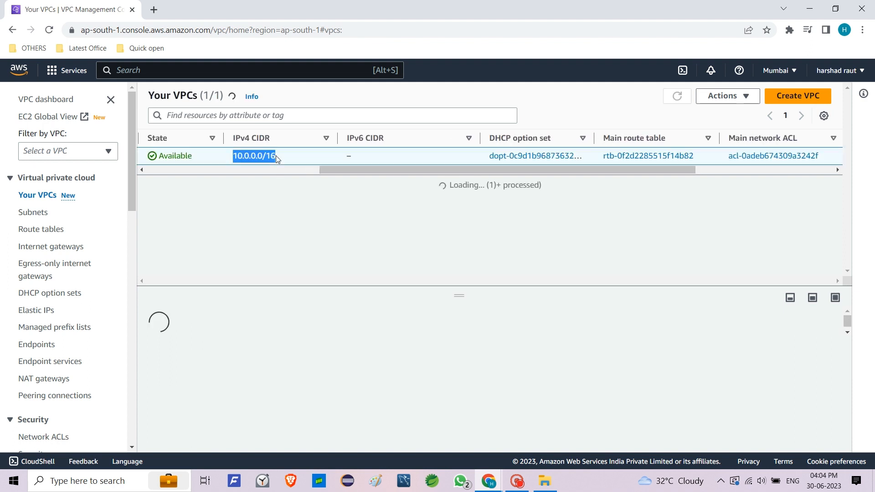
scroll(277, 391, down, 1)
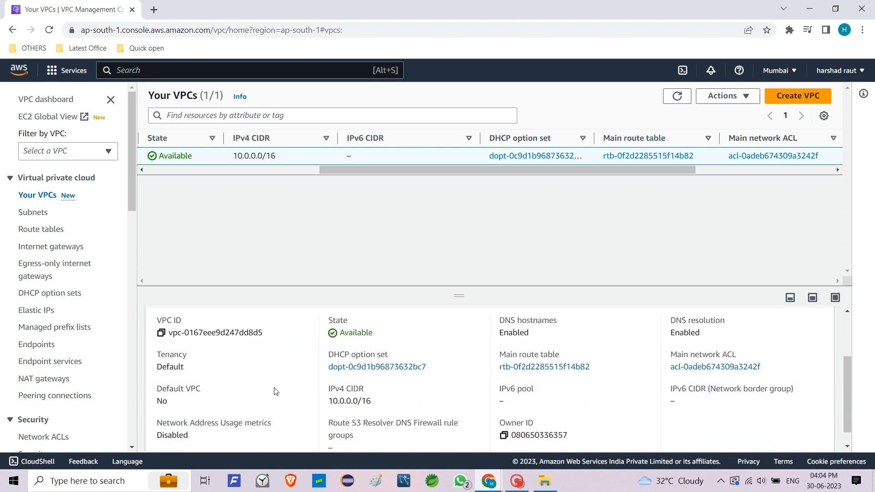
scroll(276, 391, up, 1)
click(27, 213)
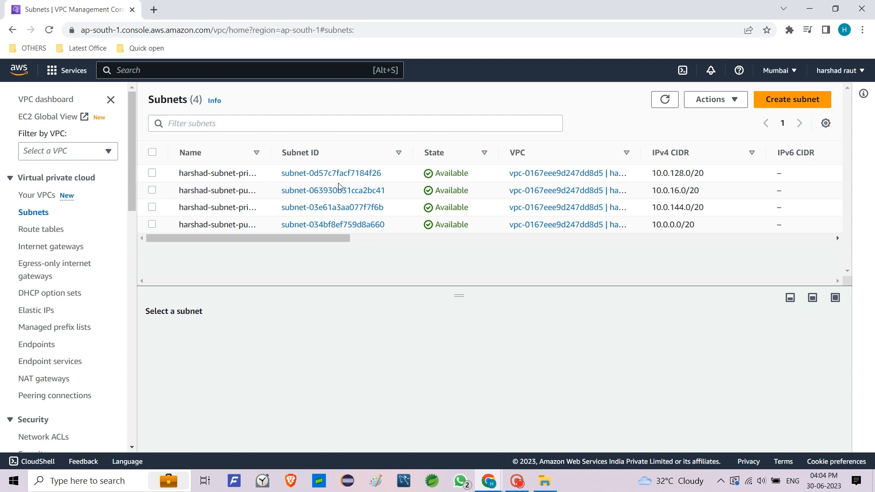
Widen the subnet Name column and inspect the route table of the public1 subnet in ap-south-1a, including its local and internet gateway targets
drag(271, 153, 391, 152)
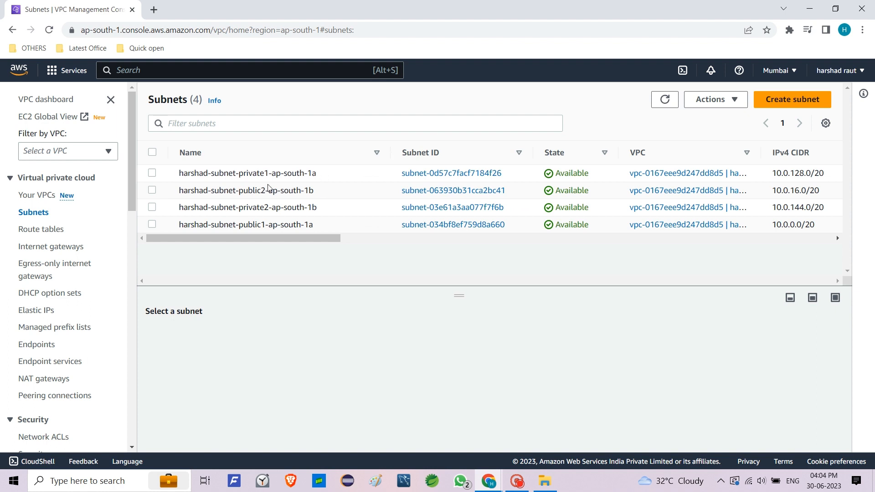
click(152, 224)
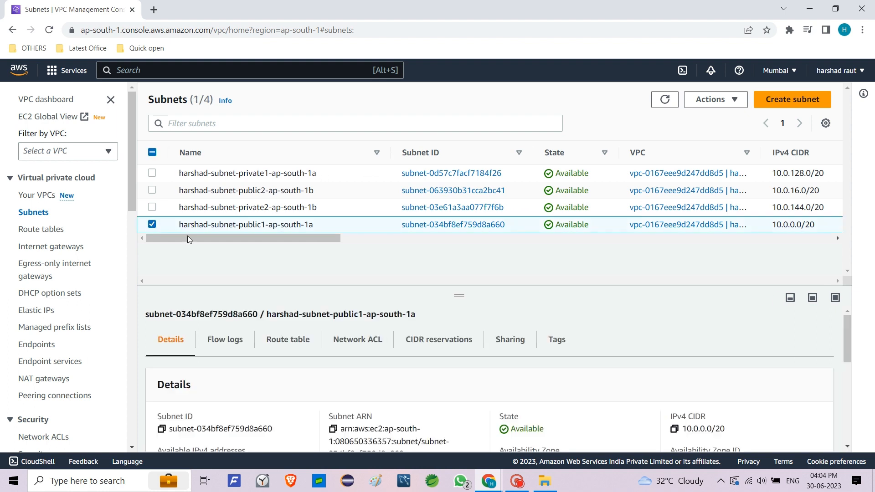
click(288, 339)
scroll(336, 420, down, 2)
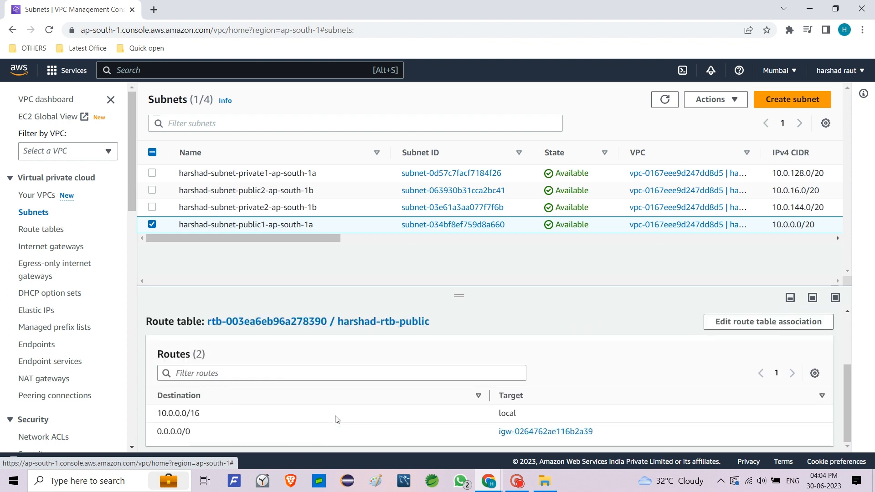
drag(497, 417, 528, 420)
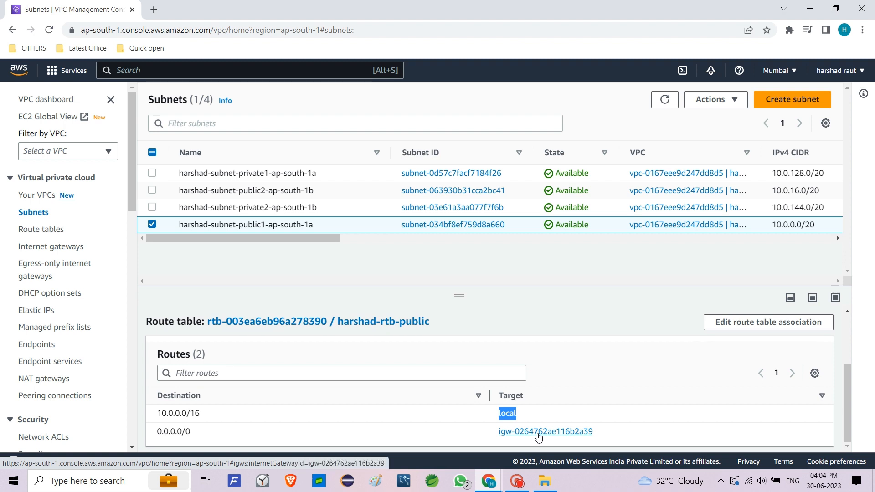
click(152, 224)
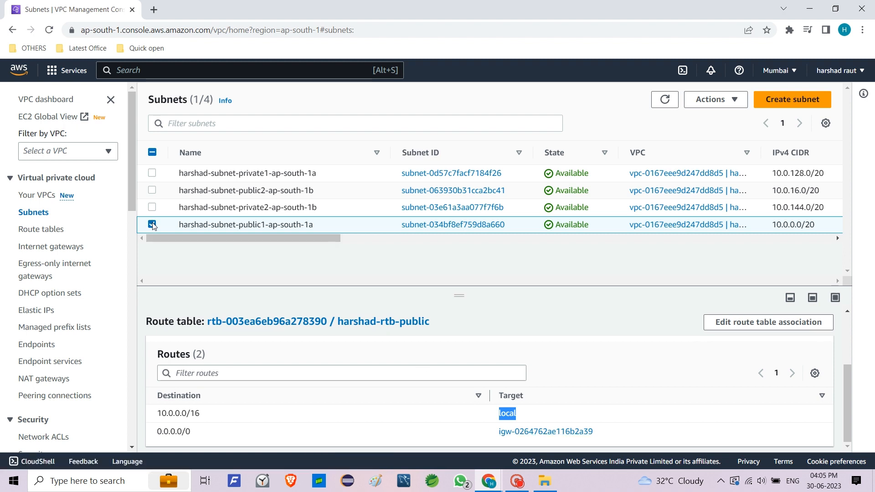
click(152, 224)
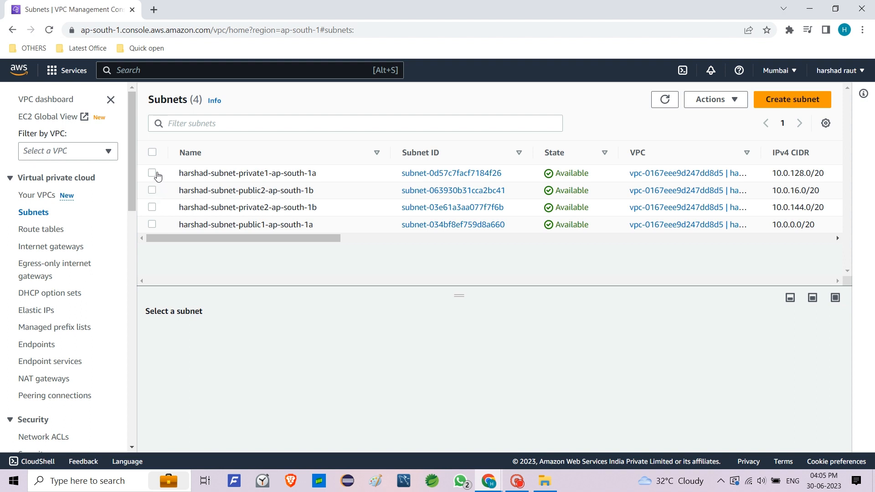
Inspect the routes in the route table of the private1 subnet in ap-south-1a, and deselect that subnet
click(152, 173)
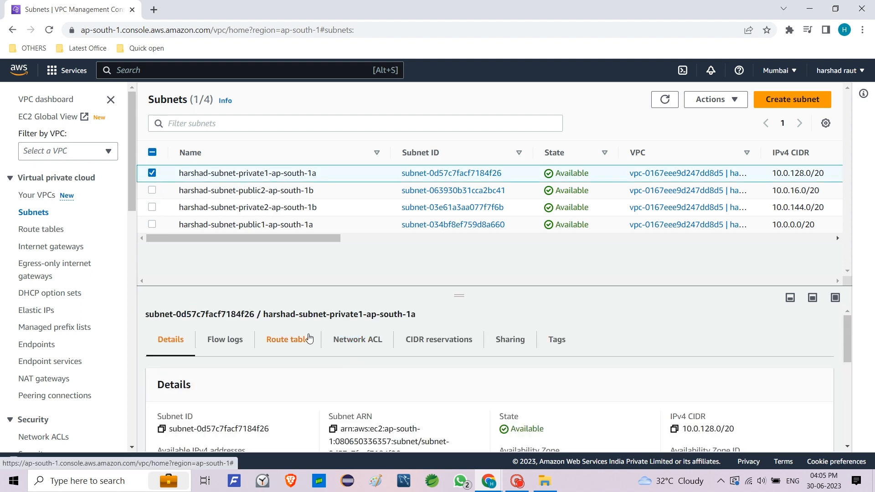
click(308, 339)
scroll(309, 339, down, 2)
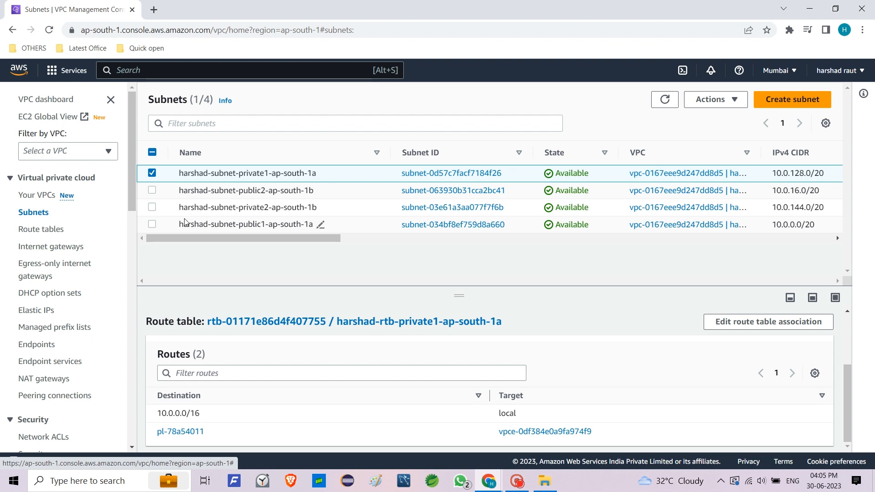
click(152, 174)
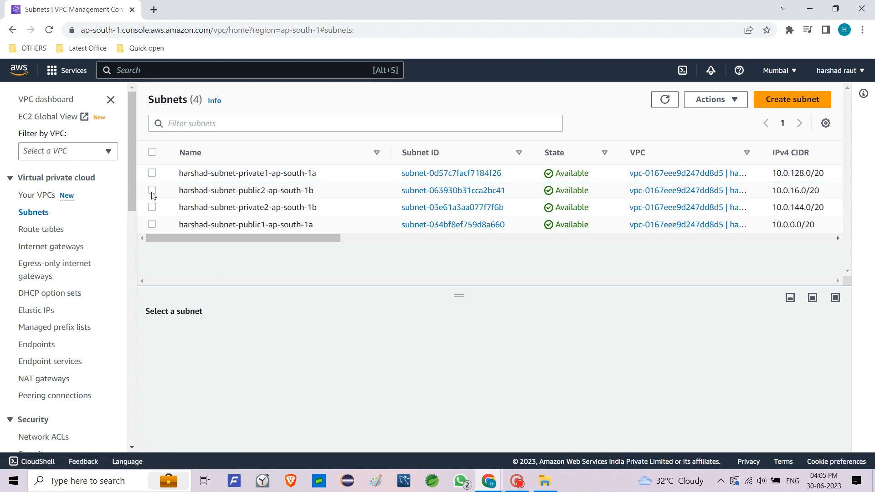
Review the details and route table of the public2 subnet in ap-south-1b
click(152, 190)
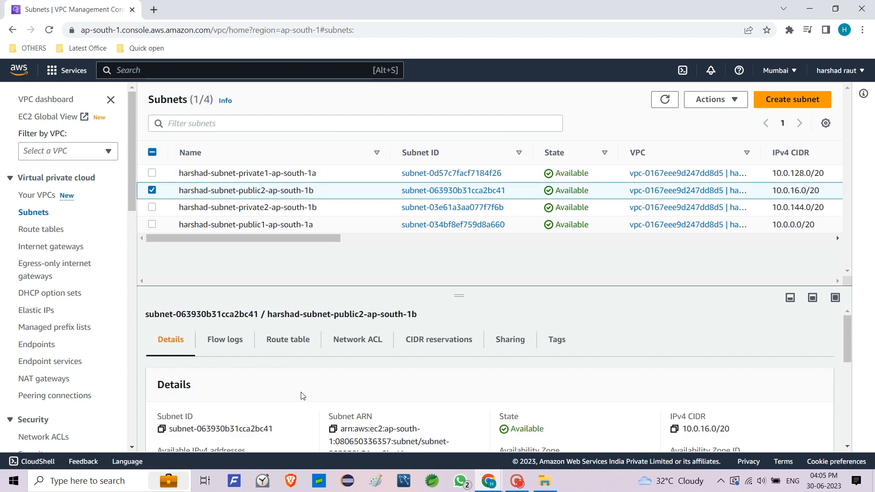
scroll(302, 396, down, 2)
scroll(302, 396, down, 1)
scroll(302, 396, up, 3)
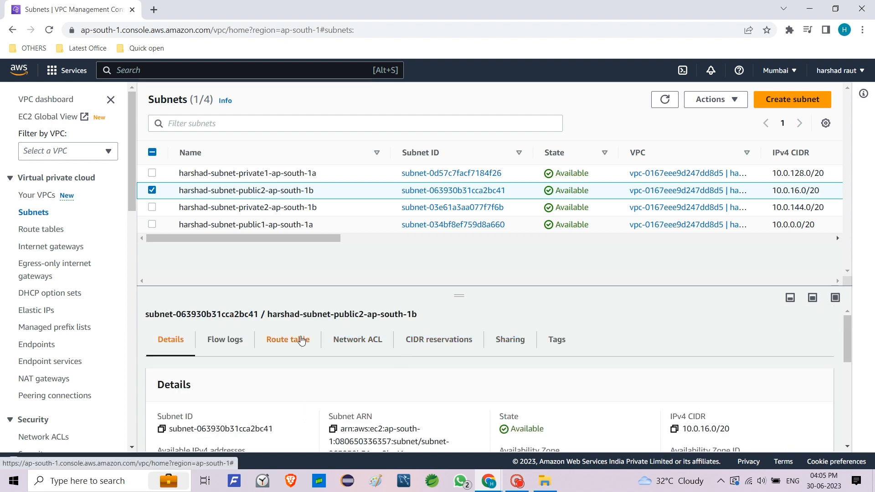
click(295, 341)
scroll(390, 437, down, 1)
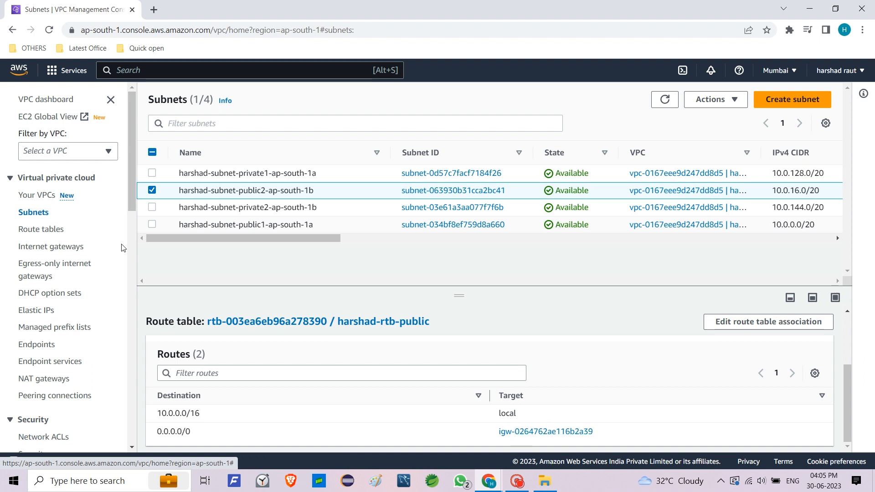
Select only the private2 subnet in ap-south-1b and examine its details and route table
click(153, 205)
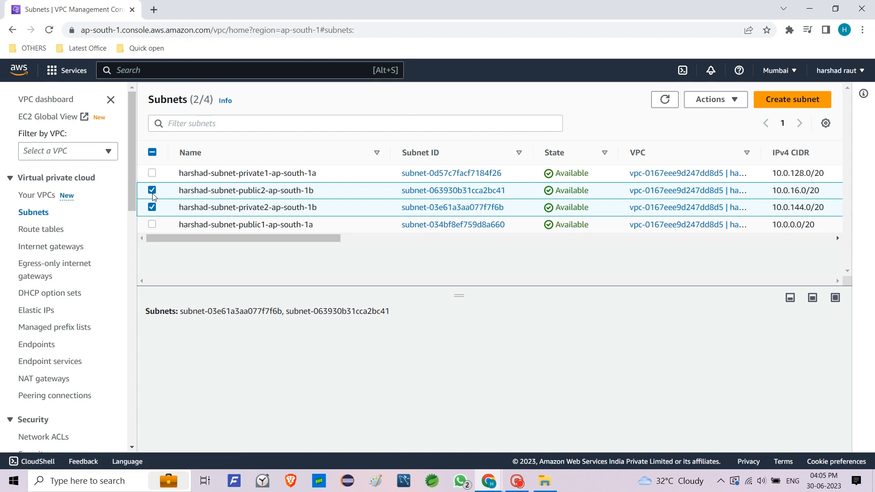
click(153, 192)
scroll(372, 363, down, 3)
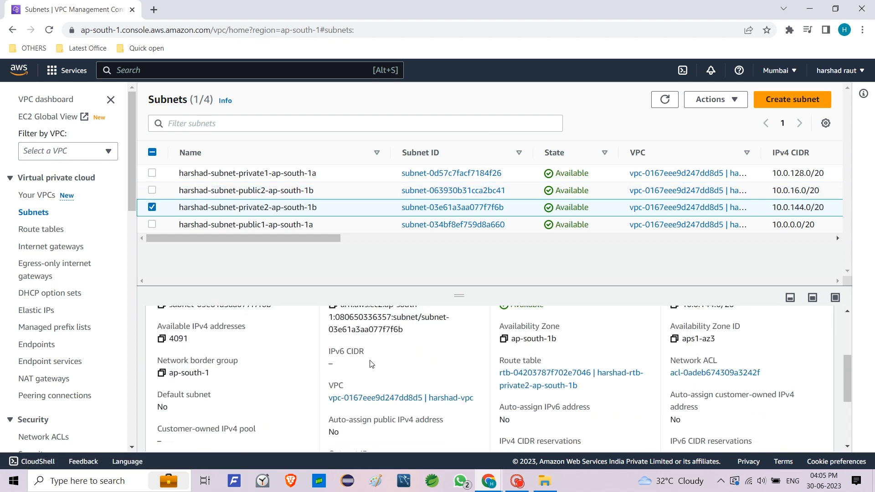
scroll(372, 363, up, 2)
click(279, 315)
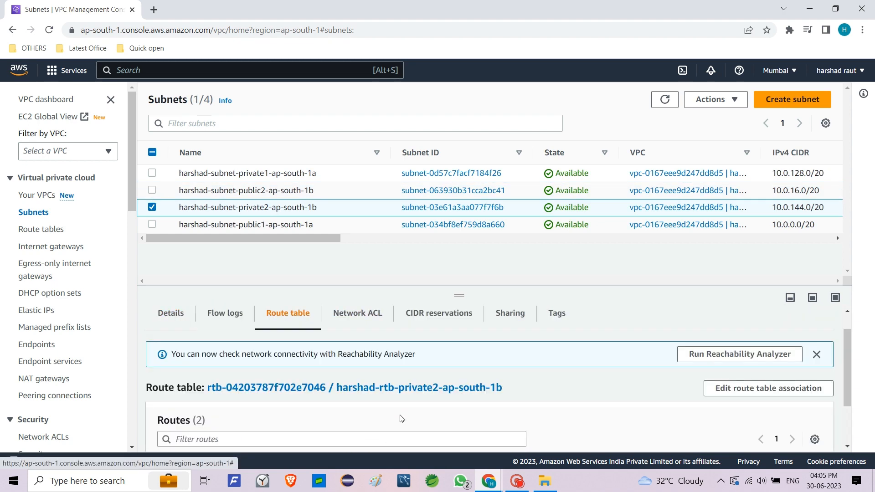
scroll(401, 416, down, 2)
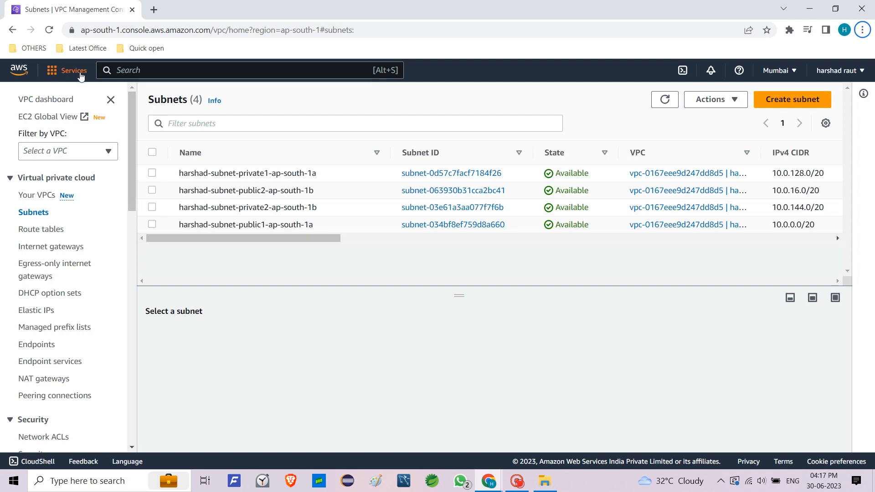
Switch to the EC2 service, begin launching a new instance, and name it with the owner's first name followed by "-instance"
click(81, 76)
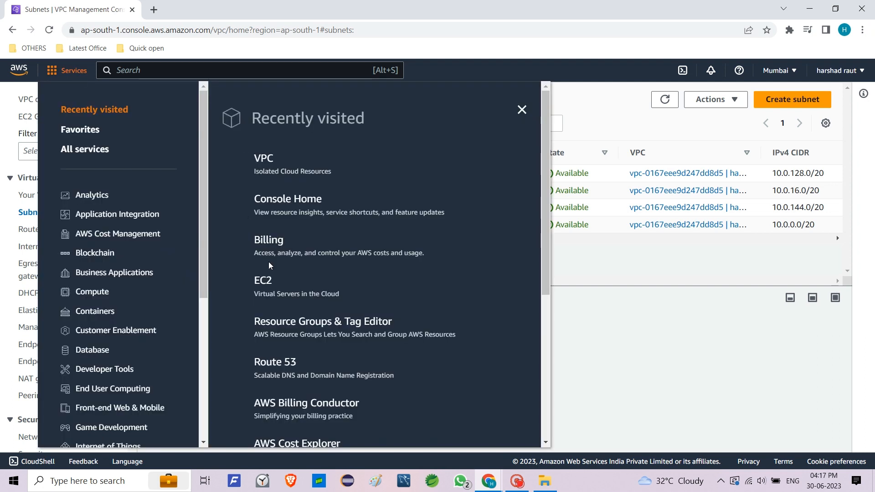
click(267, 282)
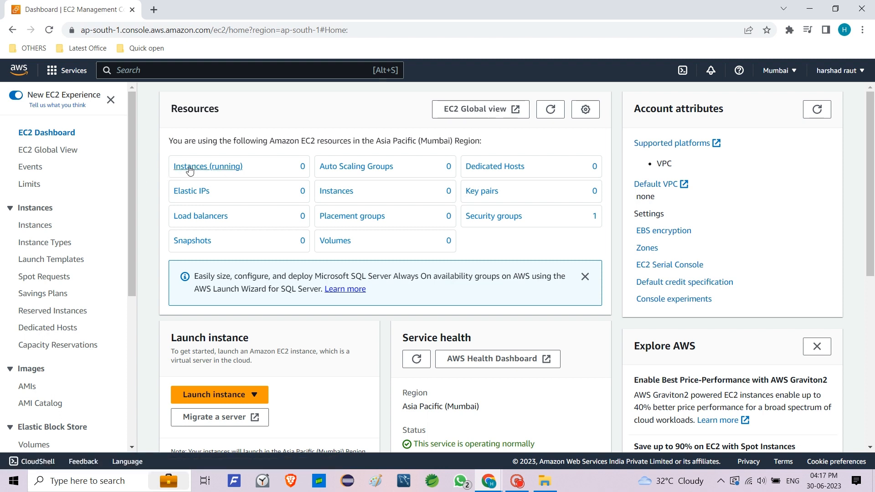
click(345, 191)
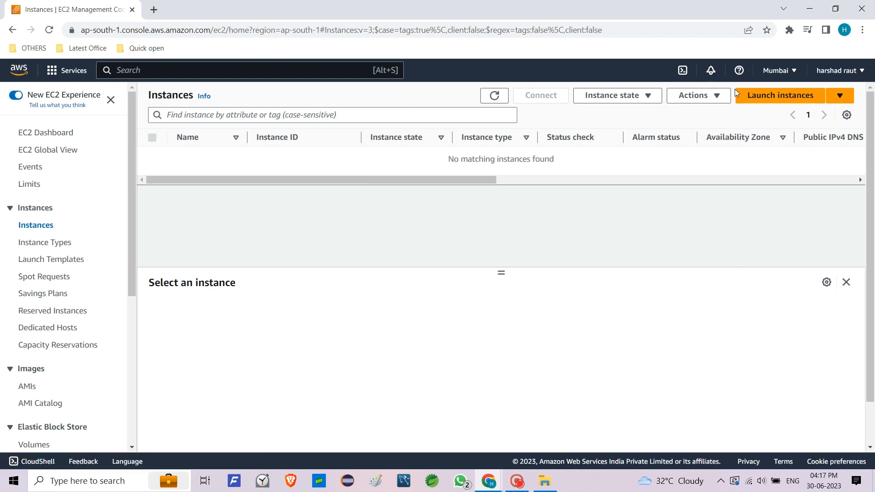
click(757, 98)
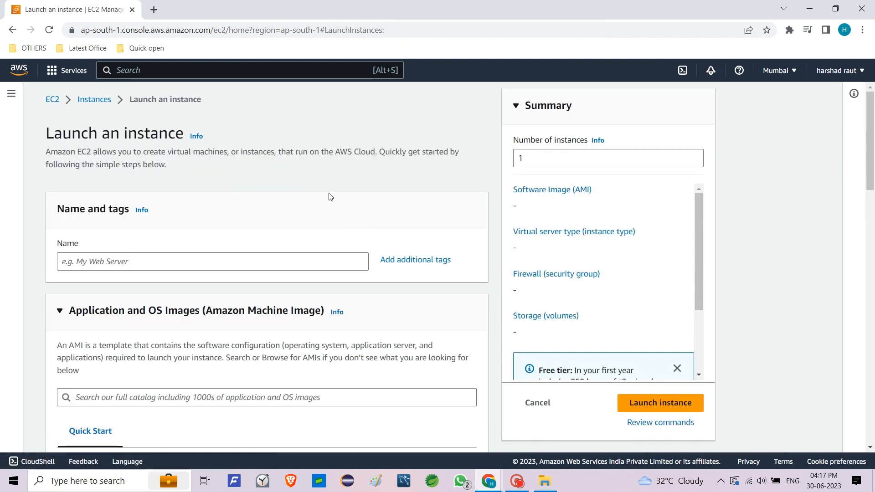
click(146, 257)
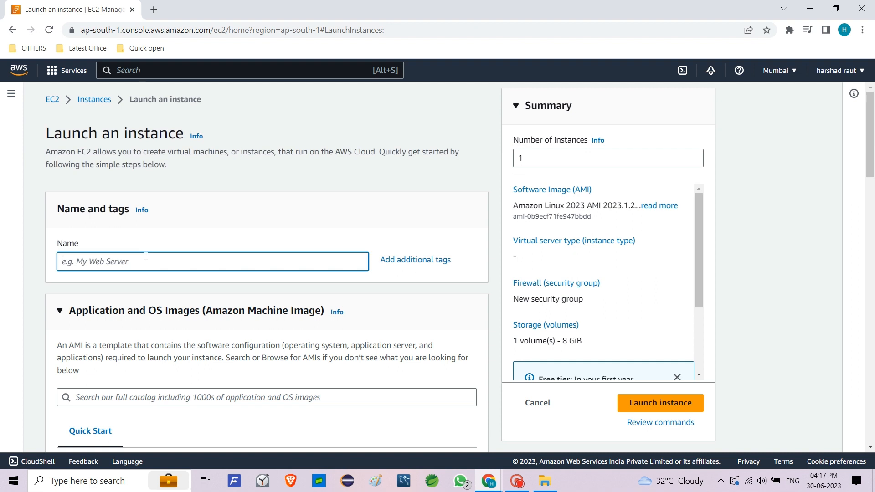
text(hars)
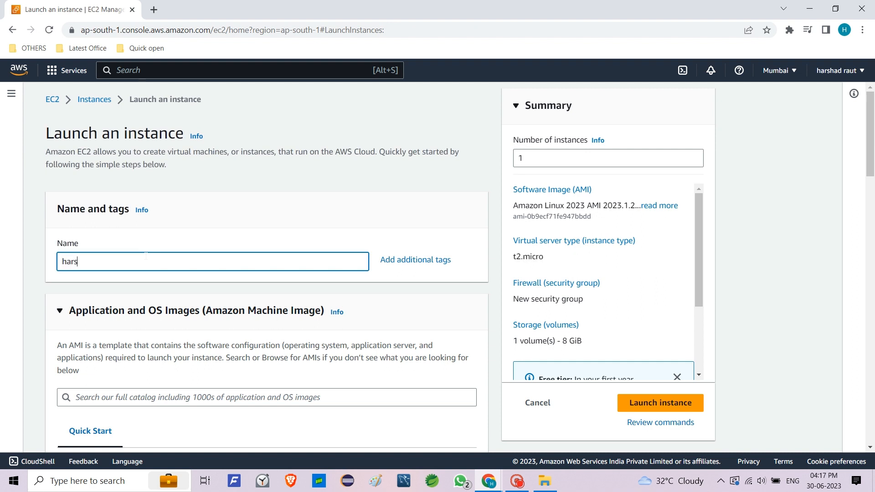
text(had-instance)
Choose Ubuntu Server 22.04 LTS (HVM), SSD Volume Type as the instance's machine image
scroll(285, 329, down, 5)
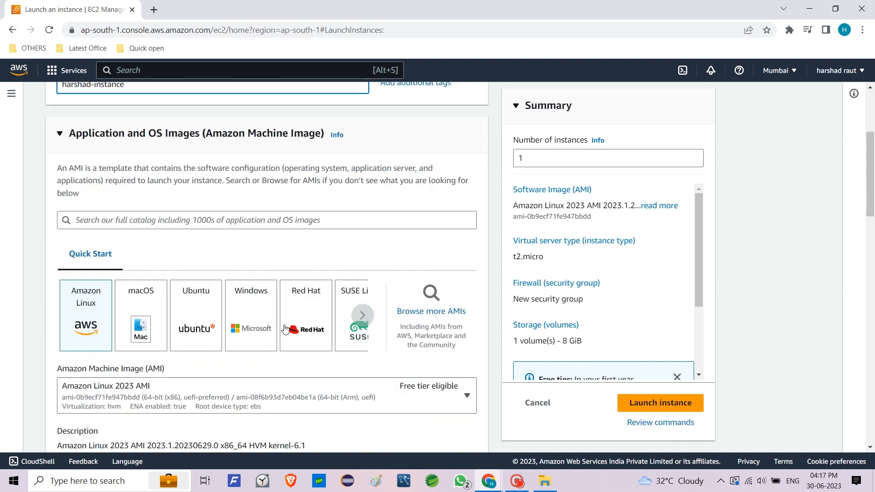
click(201, 301)
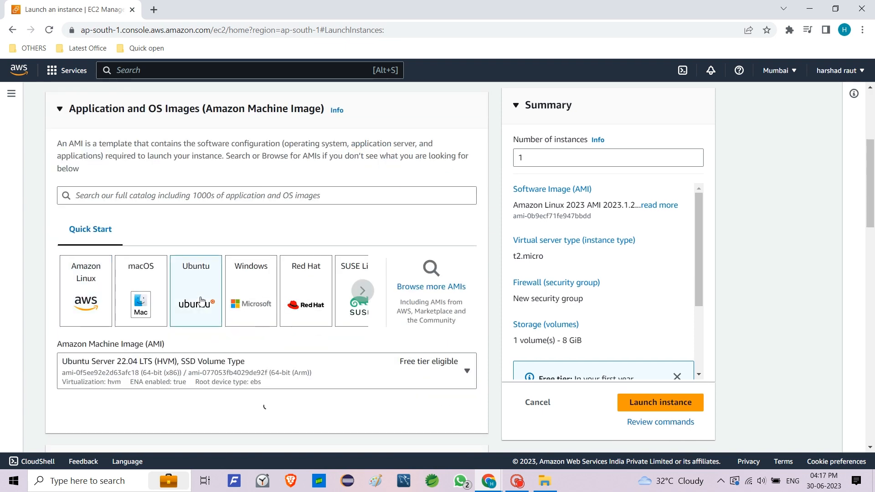
scroll(201, 301, down, 4)
scroll(201, 300, down, 3)
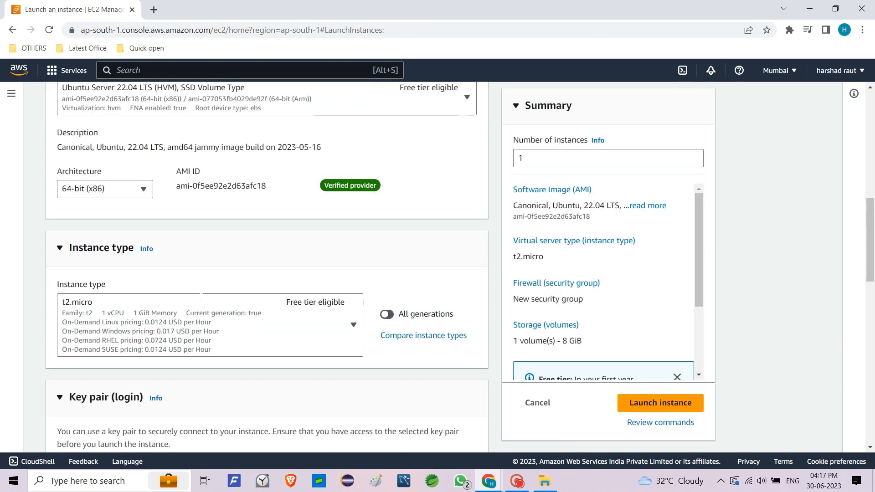
Create a new RSA key pair named vpc-tutorial in .pem format for logging in to the instance
scroll(203, 300, down, 3)
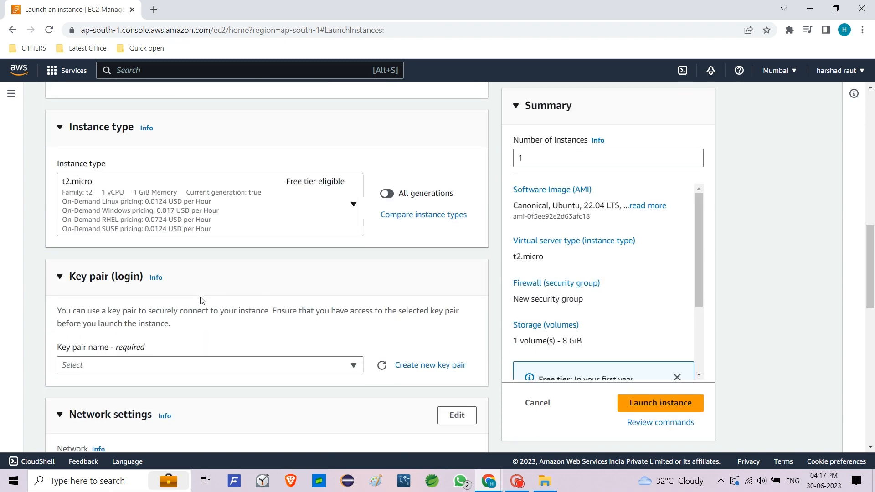
scroll(202, 301, down, 2)
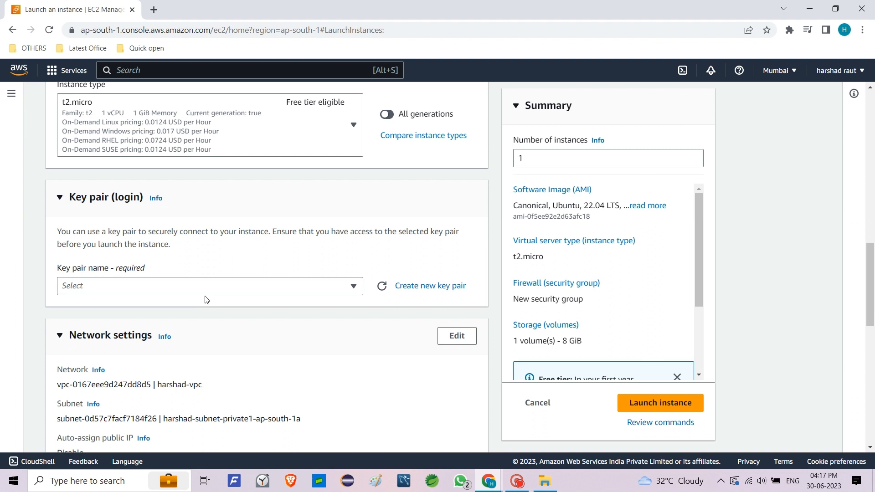
click(353, 287)
click(353, 289)
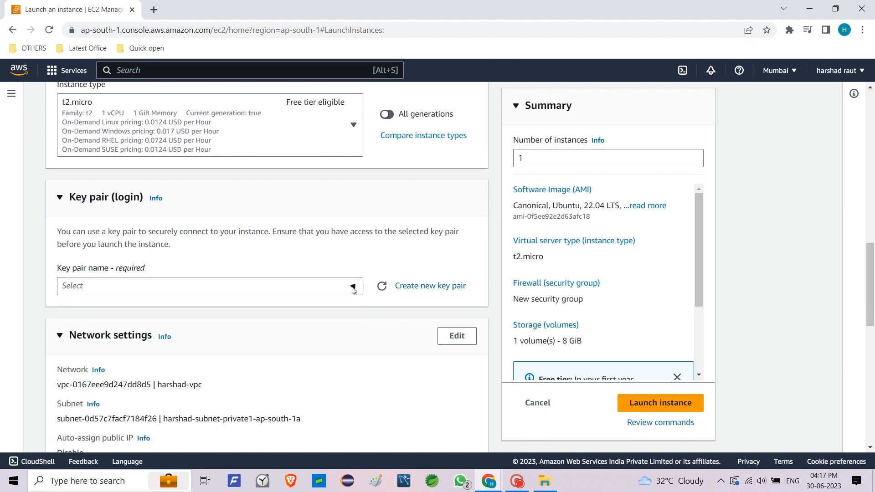
click(419, 288)
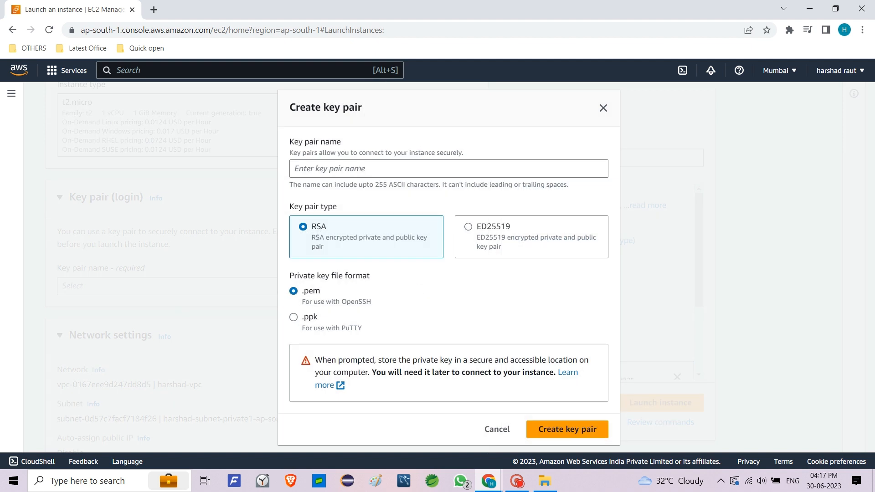
click(361, 169)
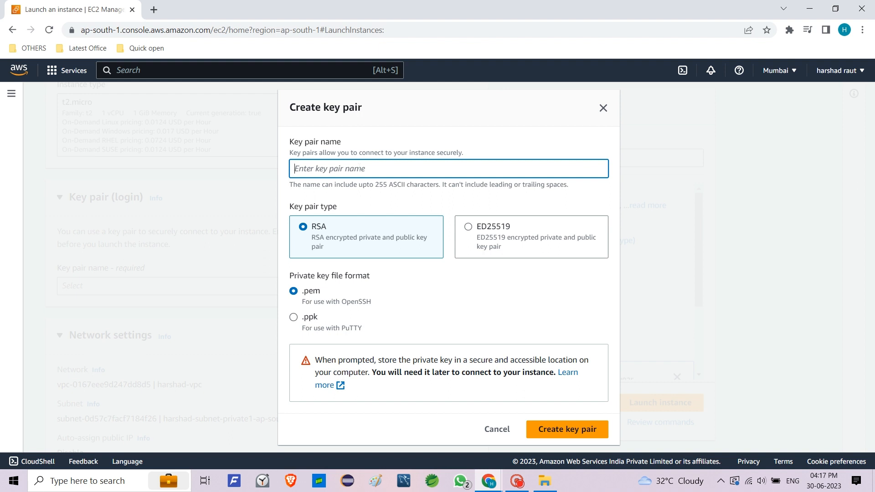
text(vpc-tutorial)
click(600, 430)
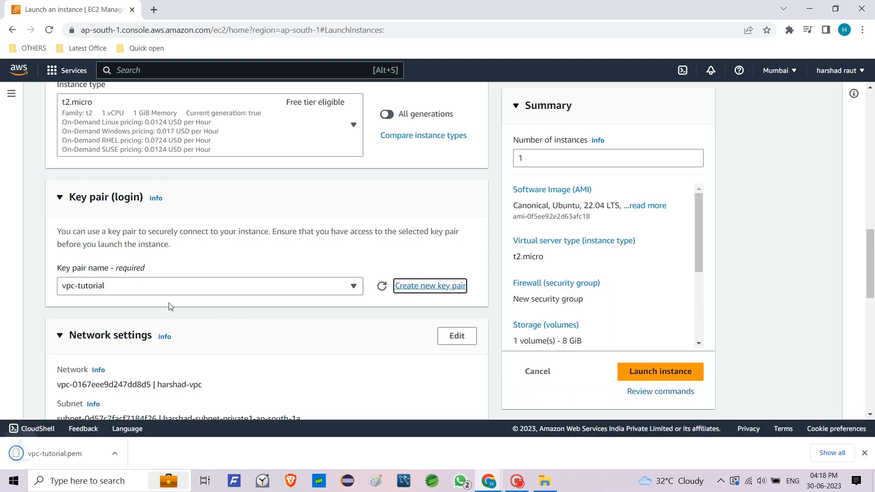
Review the instance's network, subnet and security group settings, and open the network settings for editing
scroll(173, 301, down, 3)
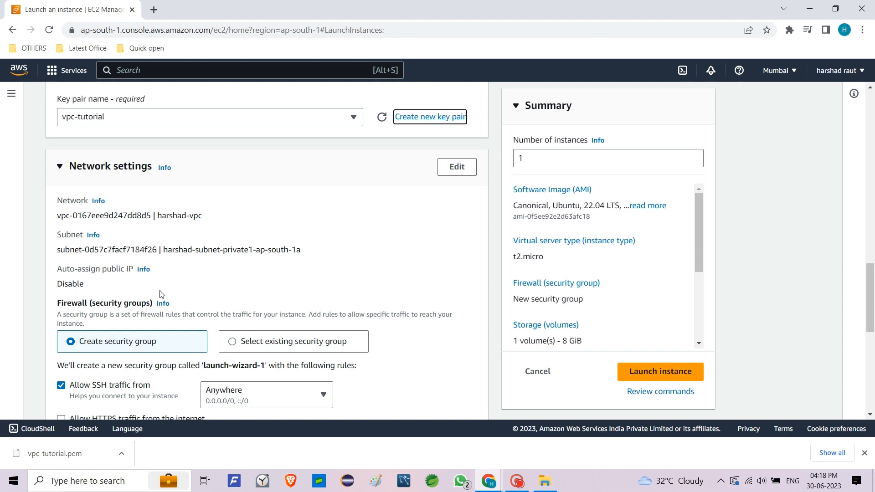
scroll(233, 282, down, 2)
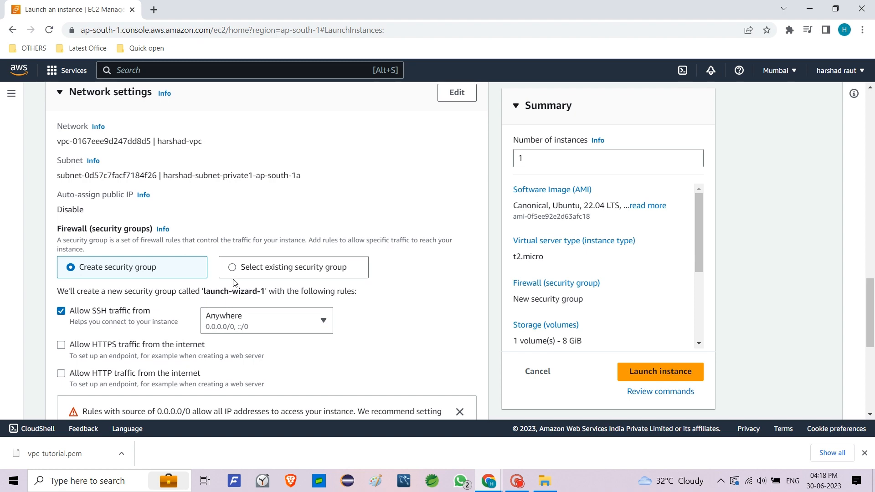
scroll(233, 283, down, 3)
scroll(232, 281, up, 4)
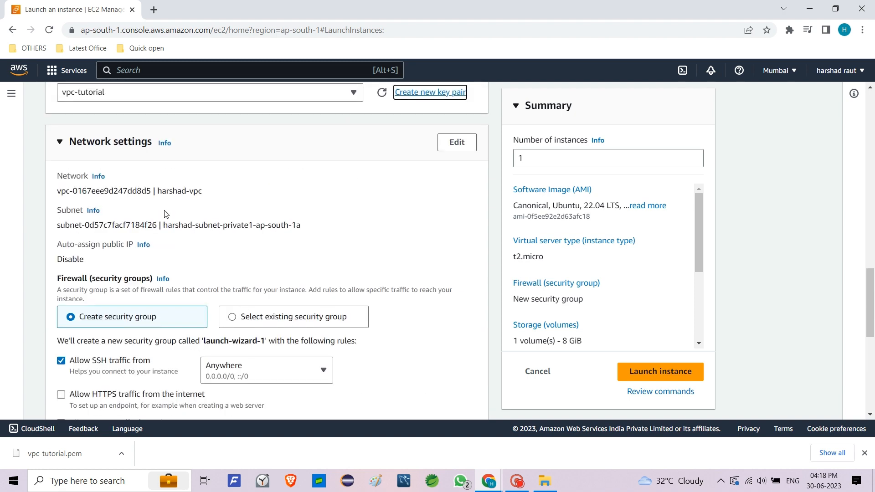
click(465, 147)
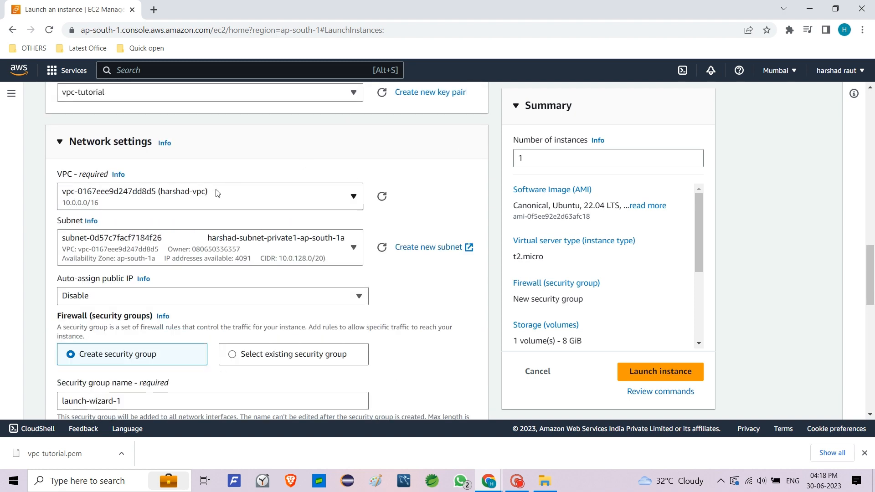
Place the instance in the 10.0.0.0/16 VPC's public1-ap-south-1a subnet and enable auto-assignment of a public IP
click(241, 198)
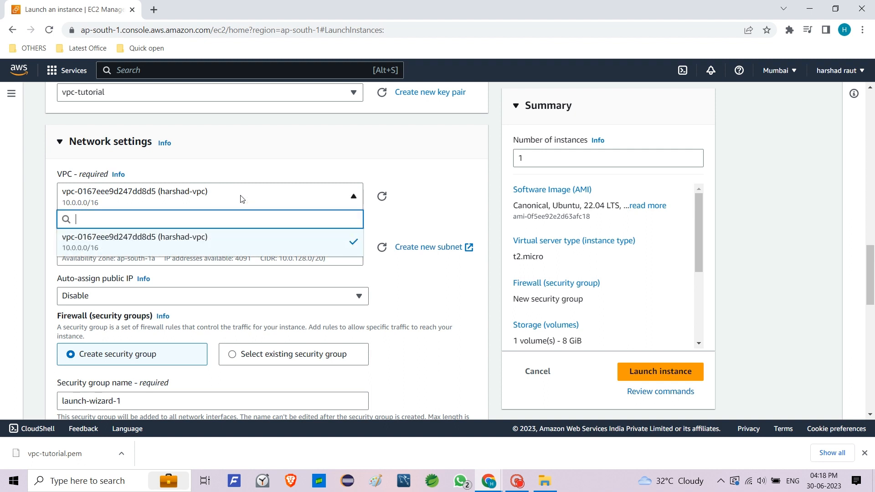
click(189, 243)
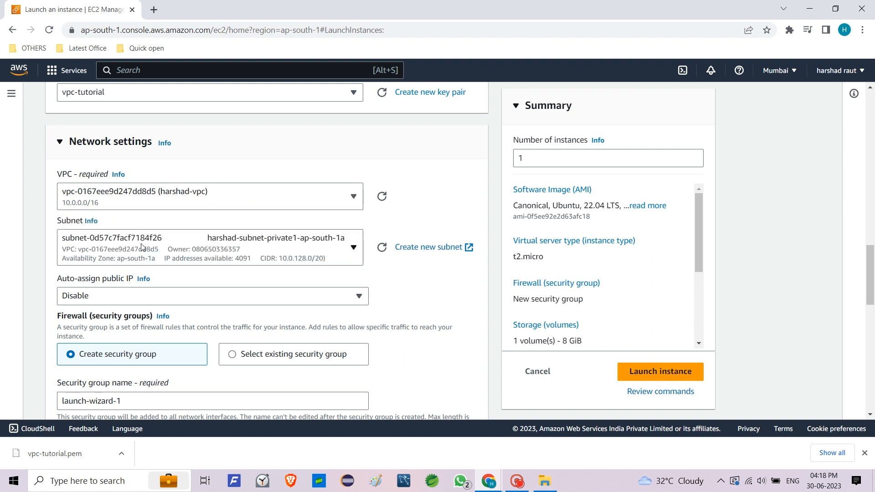
click(230, 250)
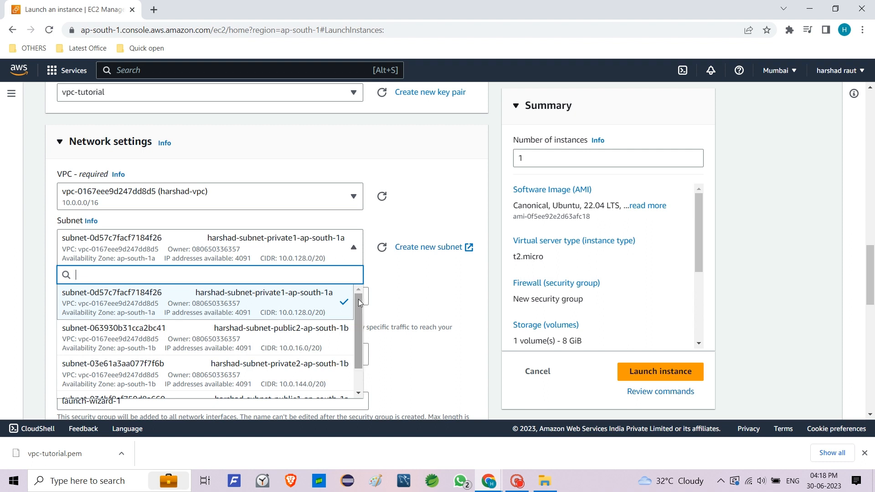
mouse_move(358, 299)
mouse_down()
mouse_move(362, 337)
mouse_move(362, 287)
mouse_up()
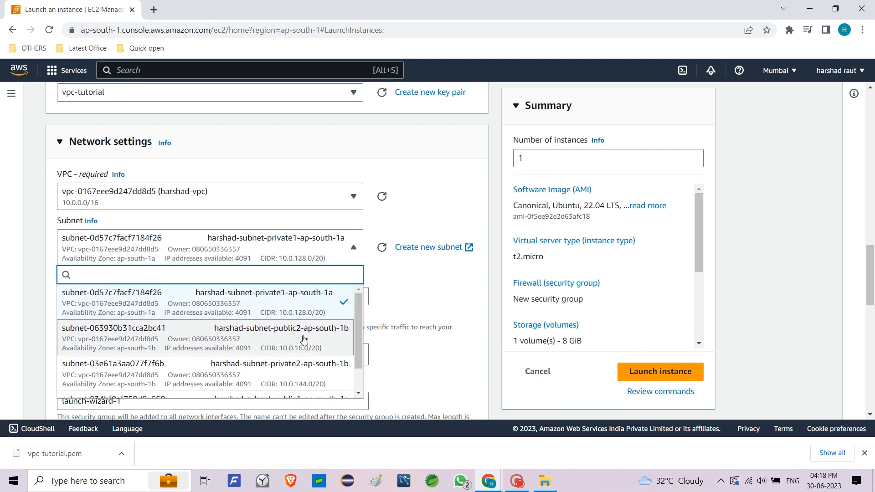
scroll(319, 360, down, 1)
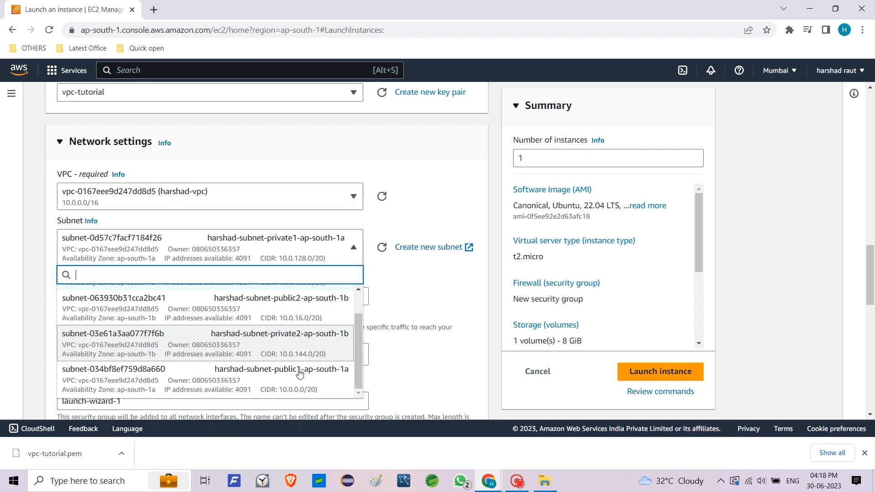
click(204, 380)
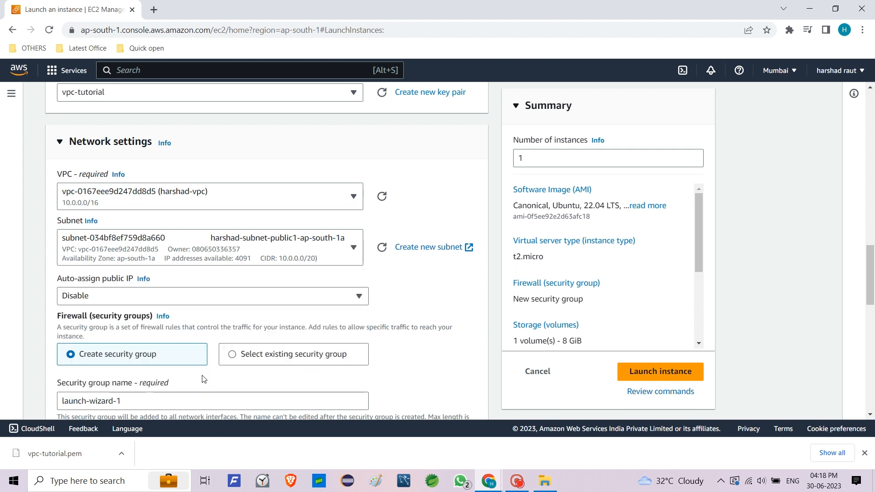
click(155, 300)
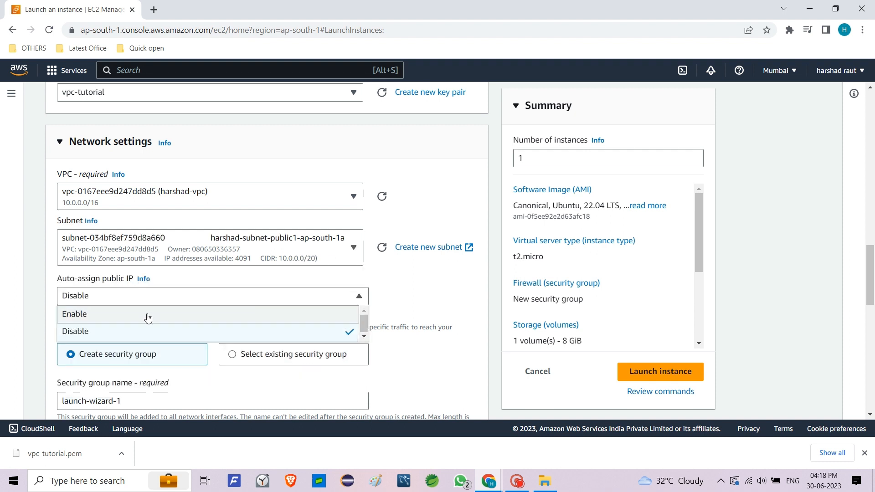
click(148, 318)
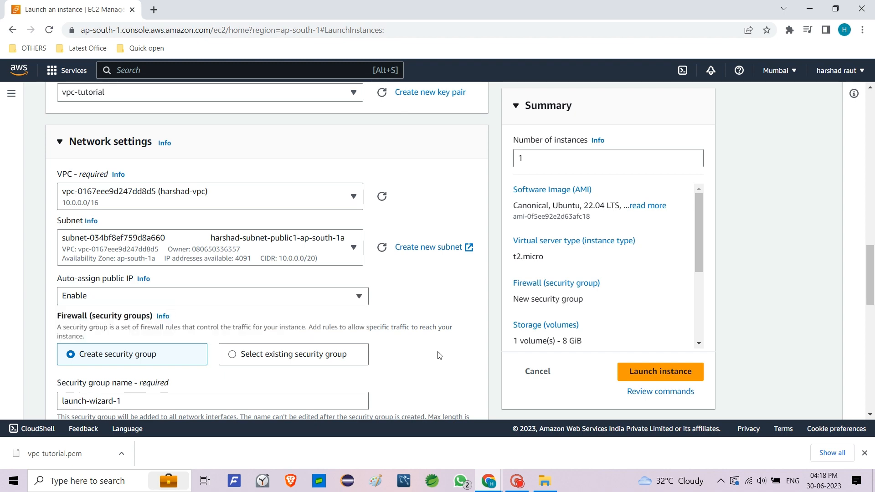
Name the instance's new security group sg-1
scroll(439, 354, down, 4)
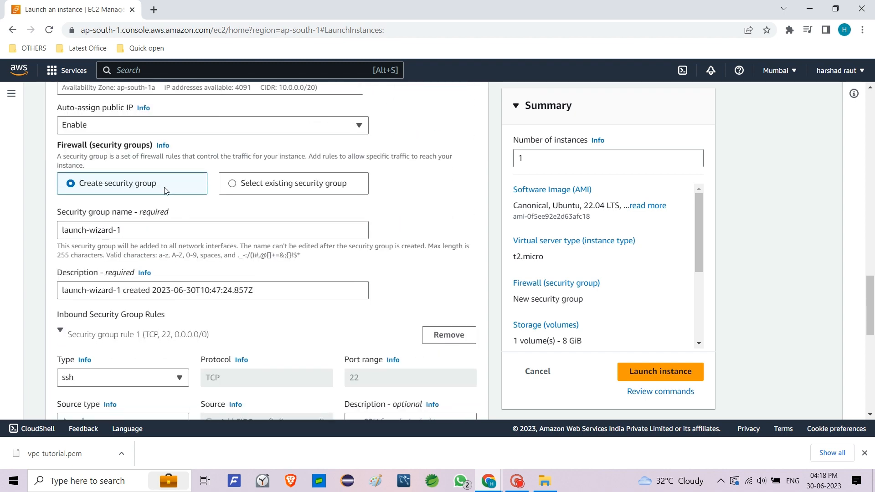
triple_click(133, 227)
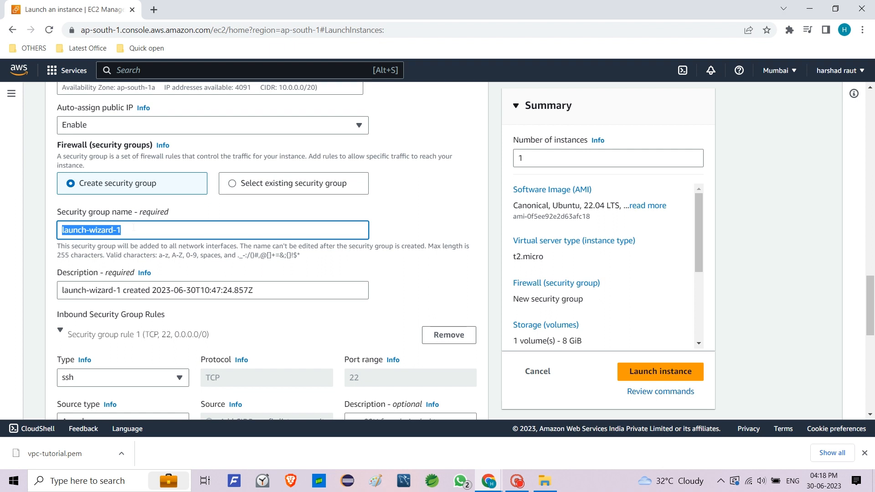
text(sg)
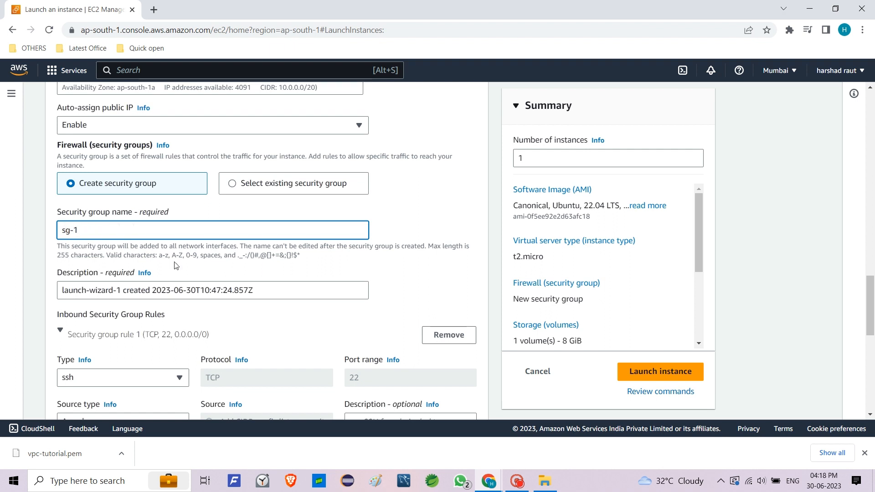
Configure the inbound security group rule to allow ssh on port 22 from source type Anywhere
scroll(175, 265, down, 2)
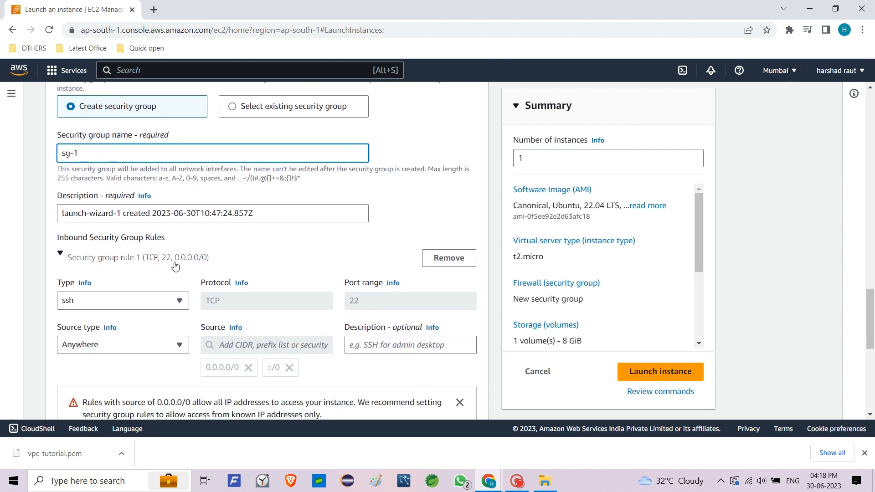
scroll(142, 286, down, 2)
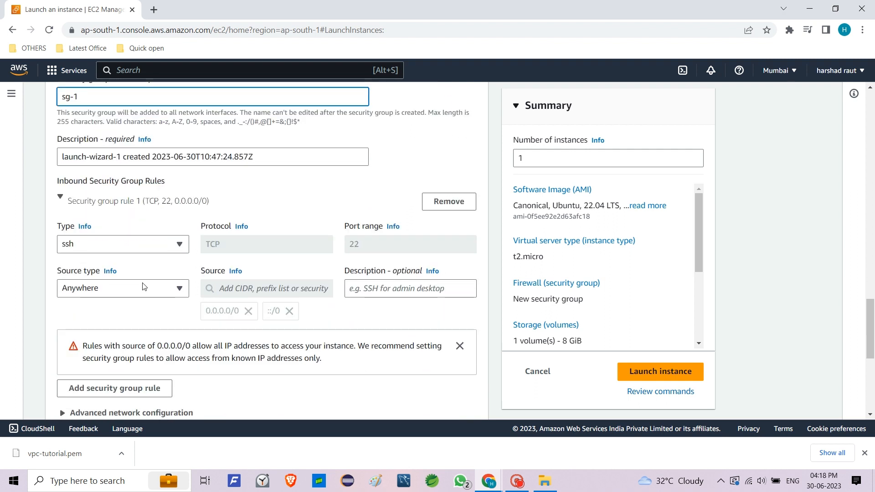
click(89, 231)
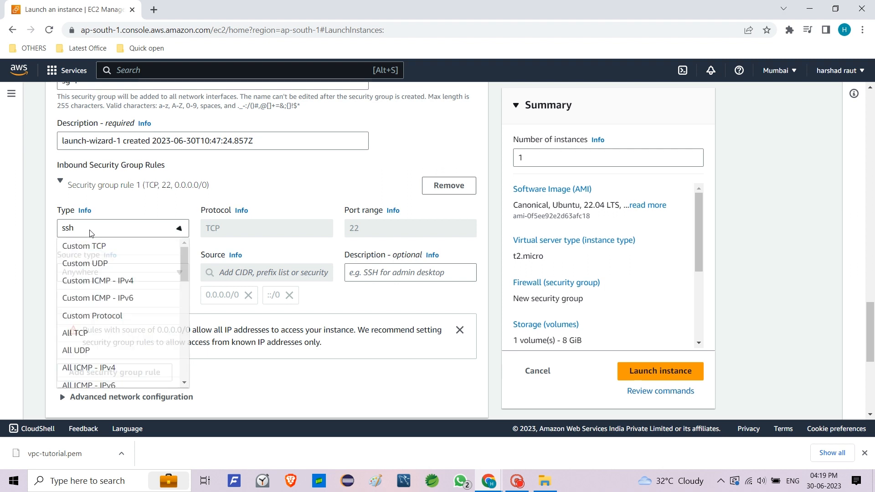
click(91, 233)
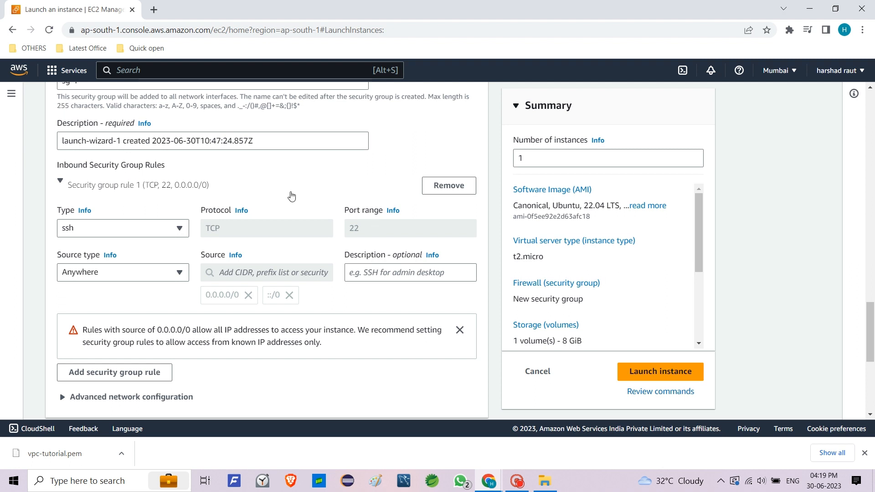
click(156, 280)
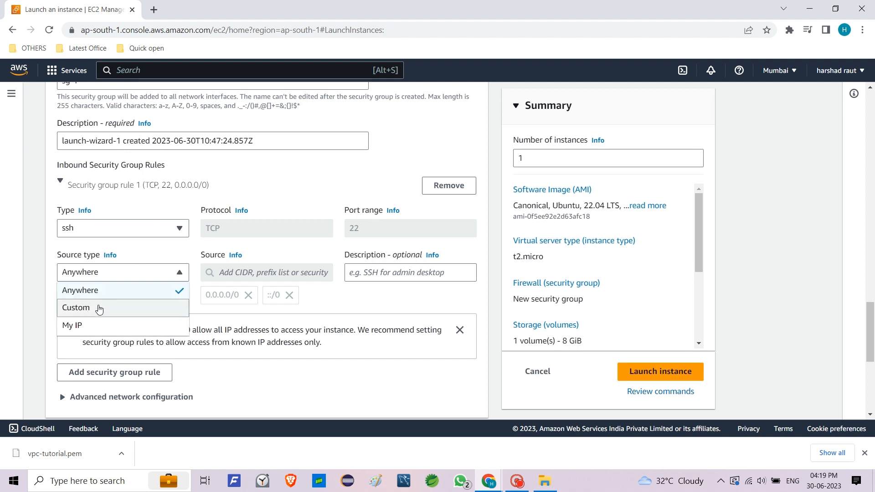
click(167, 279)
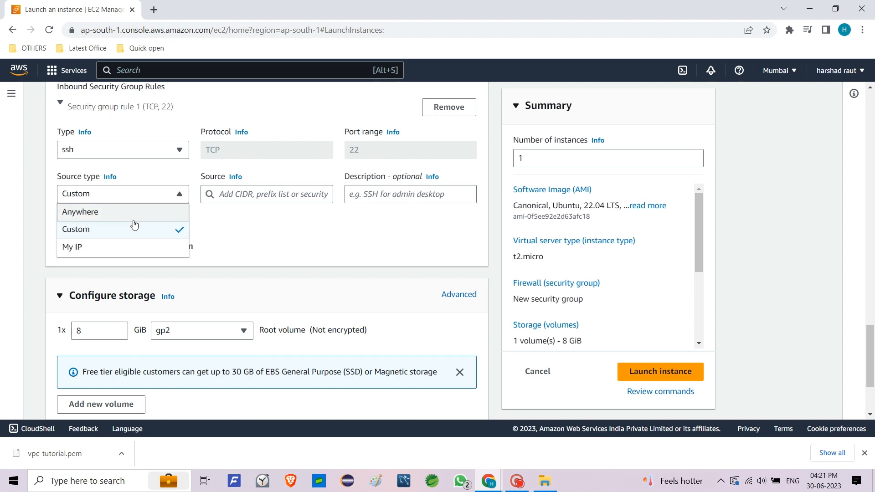
click(132, 213)
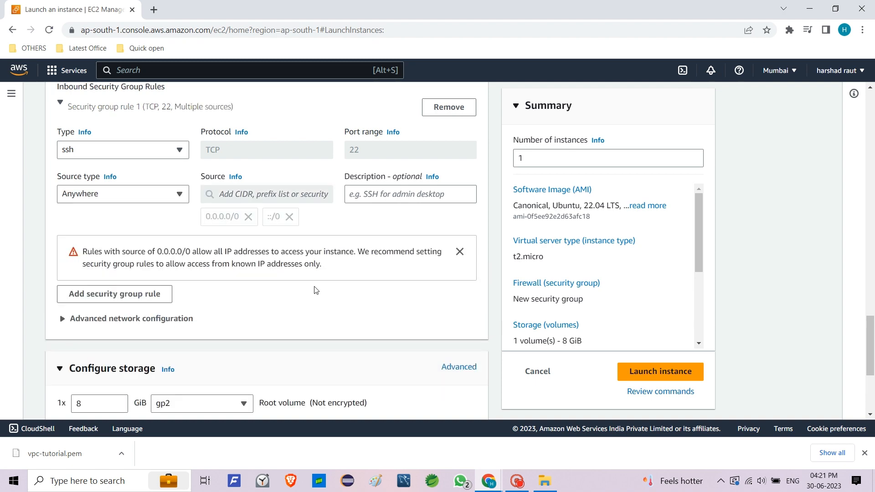
Try to launch the instance with the current settings and read the launch result
scroll(315, 289, down, 4)
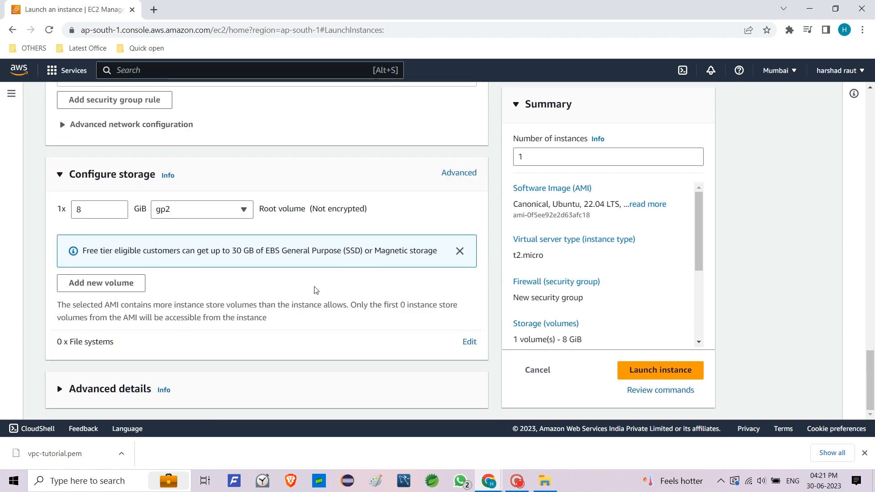
click(641, 368)
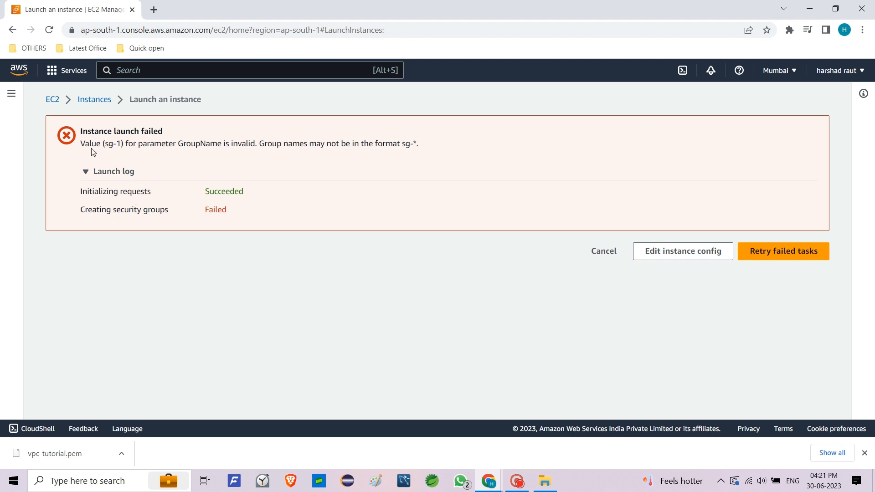
drag(93, 144, 430, 151)
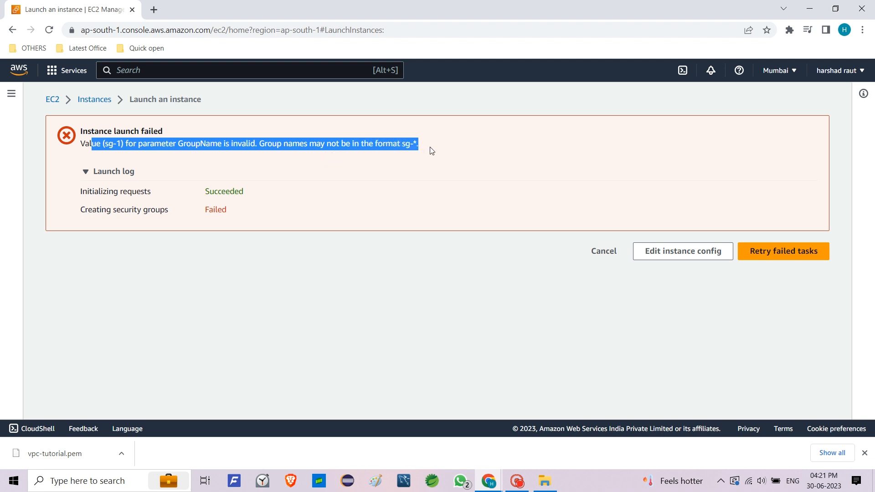
Edit the instance configuration to name the security group with the owner's first name followed by "SecurityGrp", and launch the instance
click(683, 257)
scroll(192, 310, down, 12)
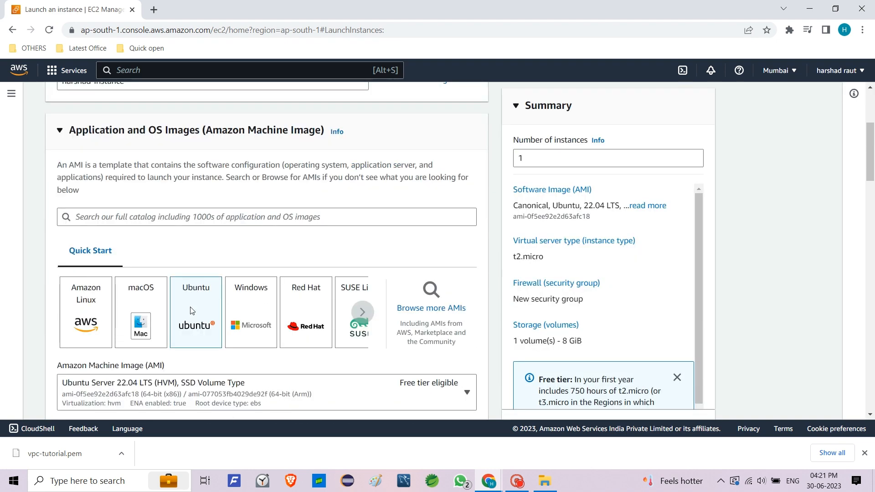
scroll(192, 309, down, 10)
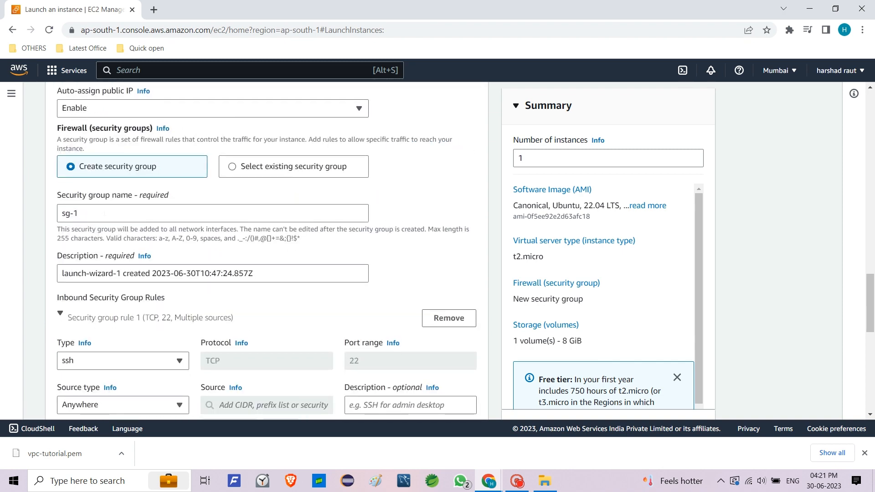
triple_click(105, 213)
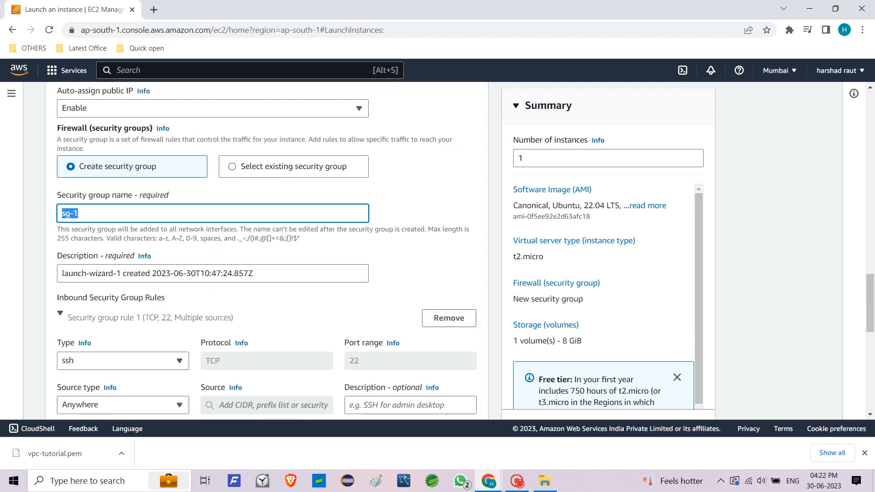
text(harshad's s)
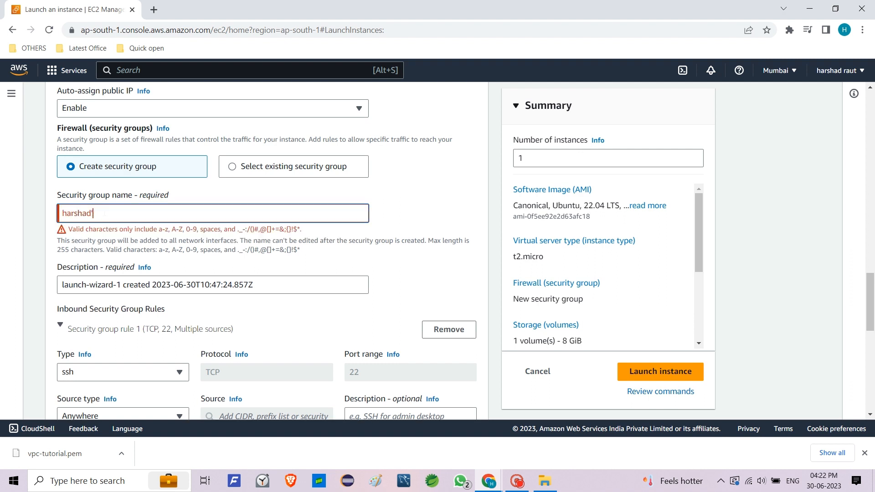
key(BackSpace)
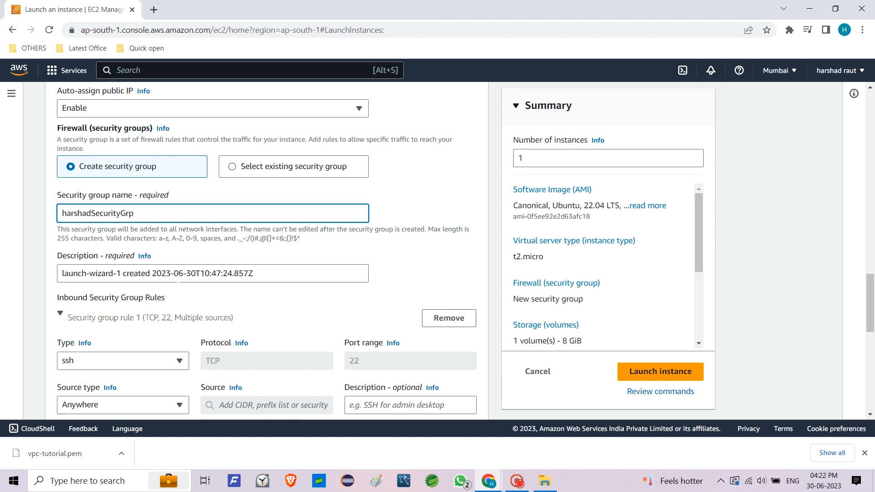
scroll(182, 292, down, 10)
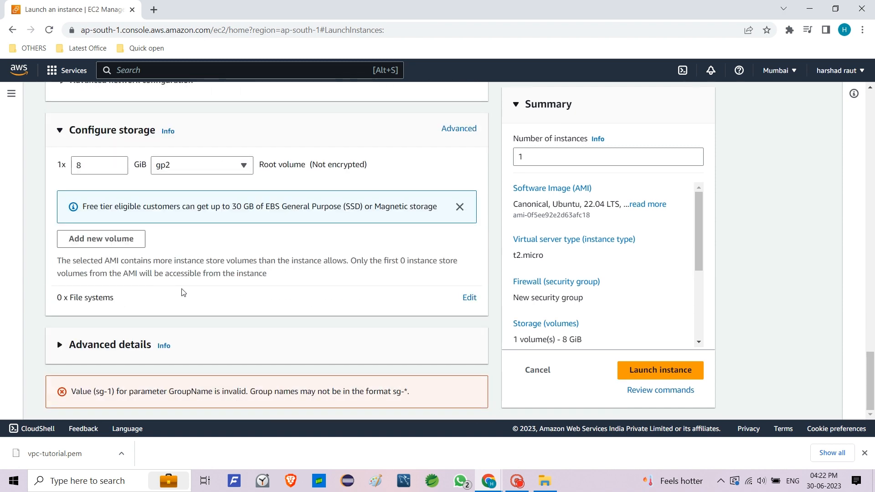
click(645, 376)
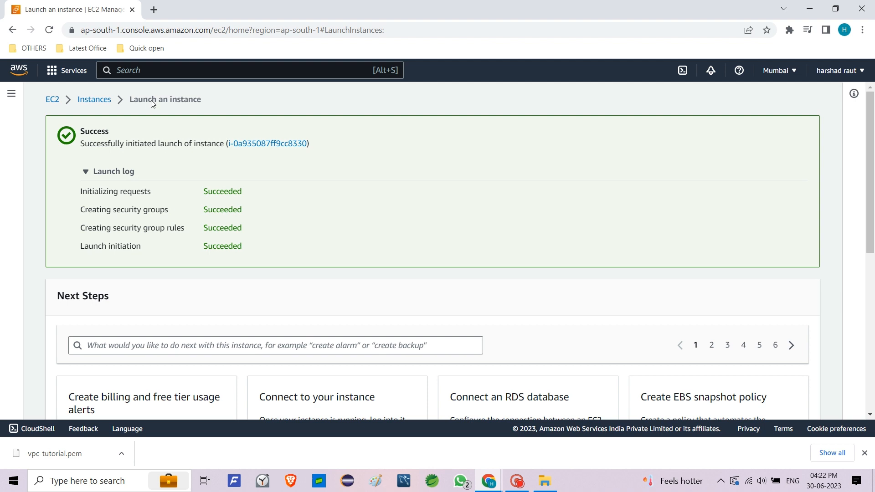
Open the launched instance's details and examine its state, public and private IP addresses, VPC and subnet
click(262, 144)
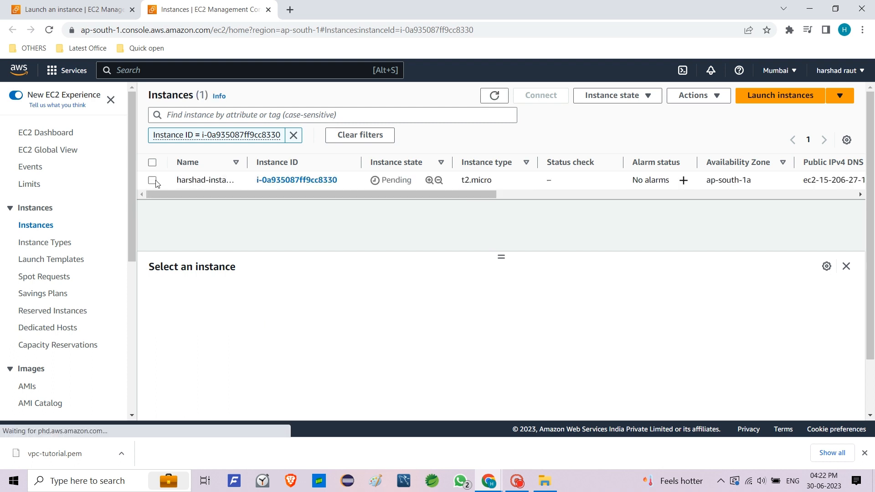
click(153, 180)
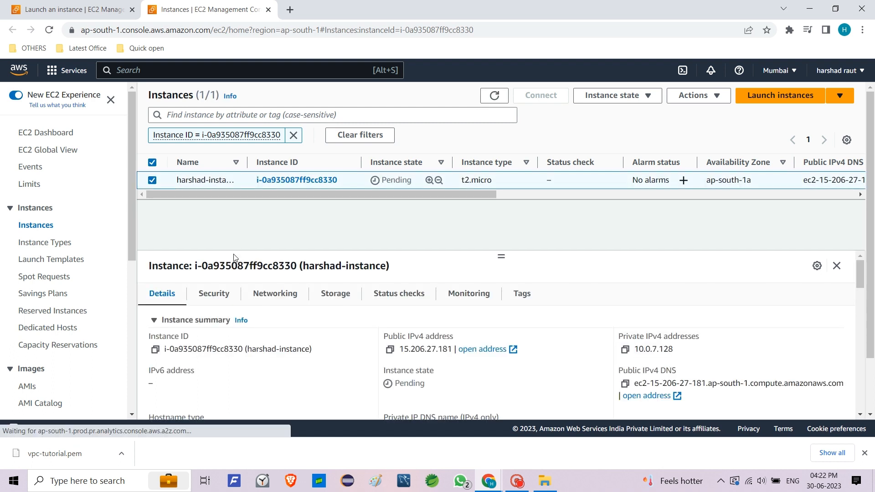
scroll(285, 378, down, 2)
scroll(284, 378, up, 2)
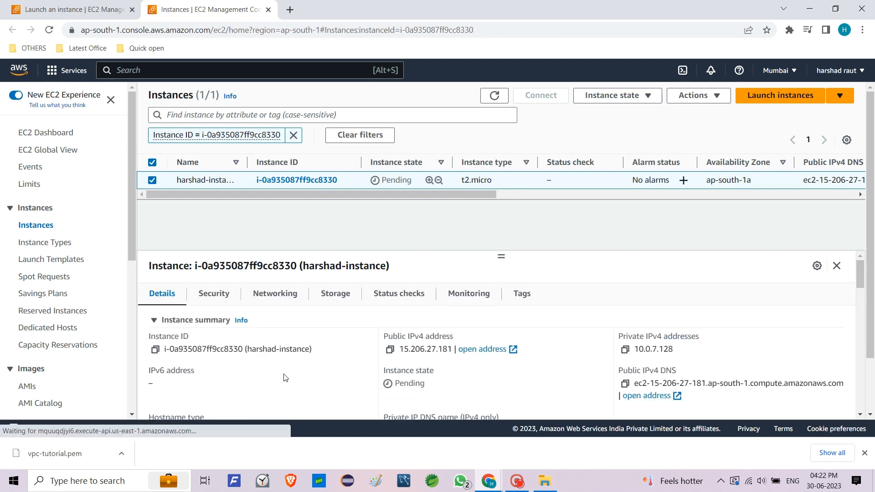
scroll(459, 391, down, 5)
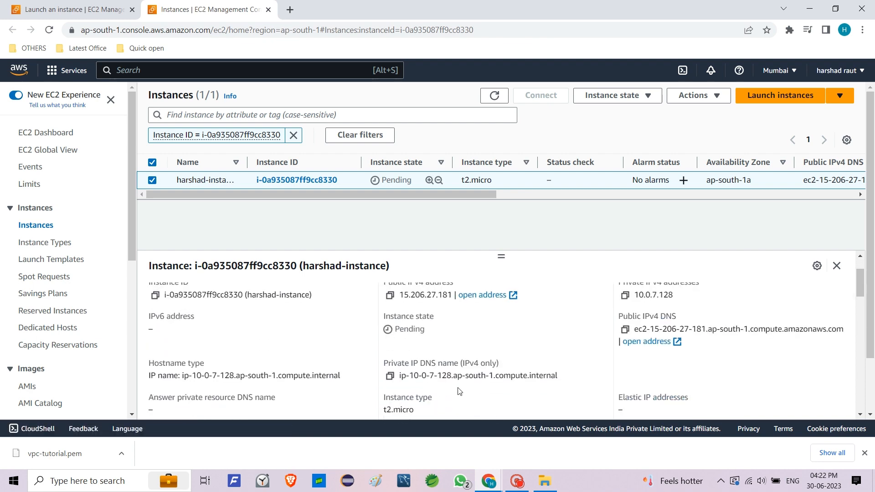
scroll(459, 391, down, 2)
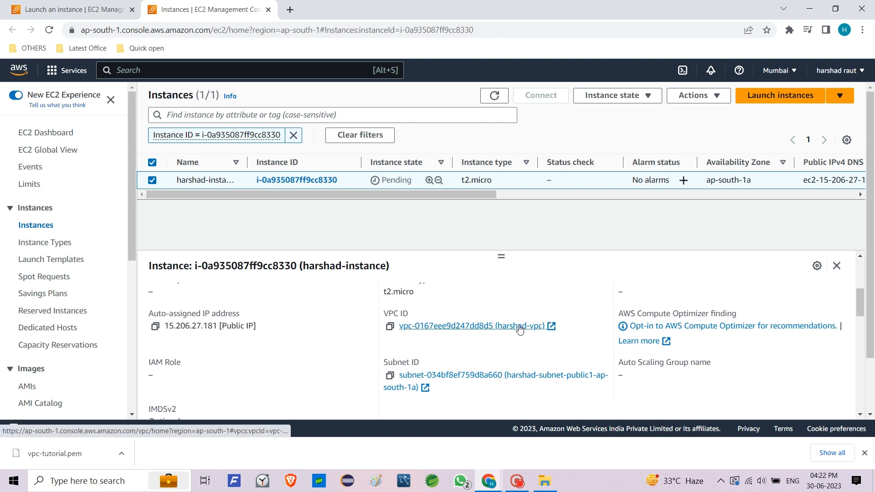
scroll(520, 331, down, 2)
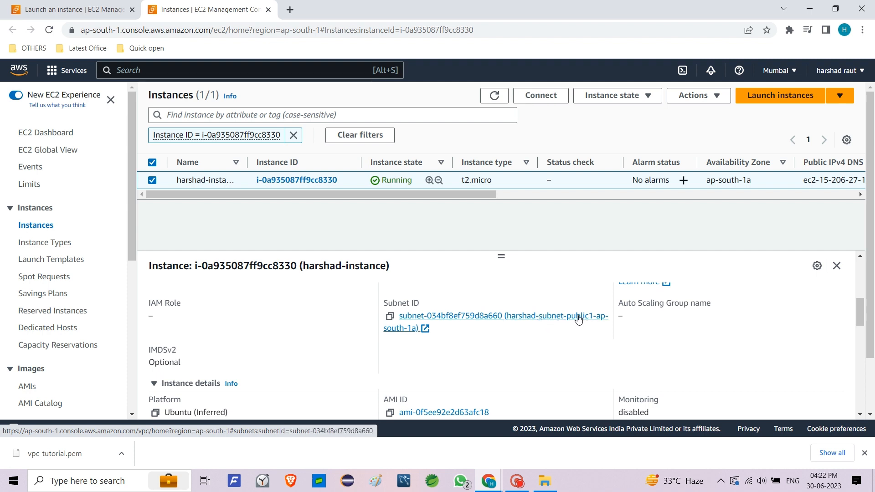
scroll(529, 330, up, 5)
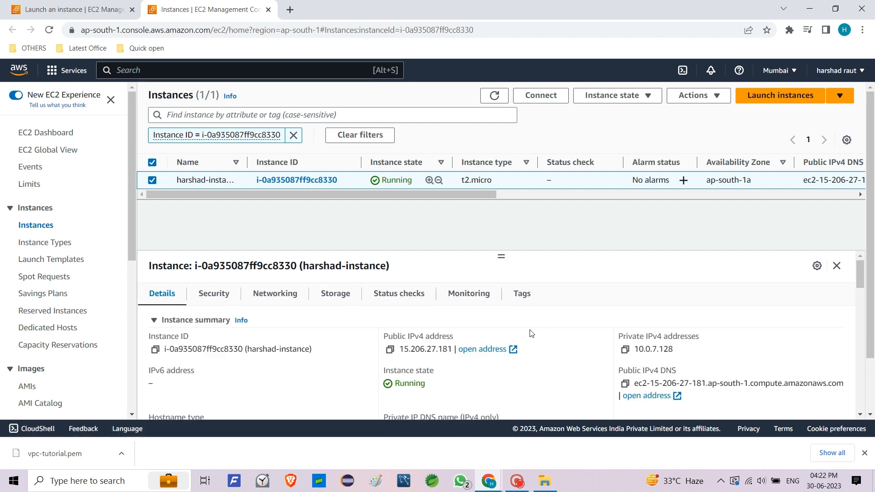
Connect to the instance through EC2 Instance Connect over its public IP with the user name ubuntu
click(542, 96)
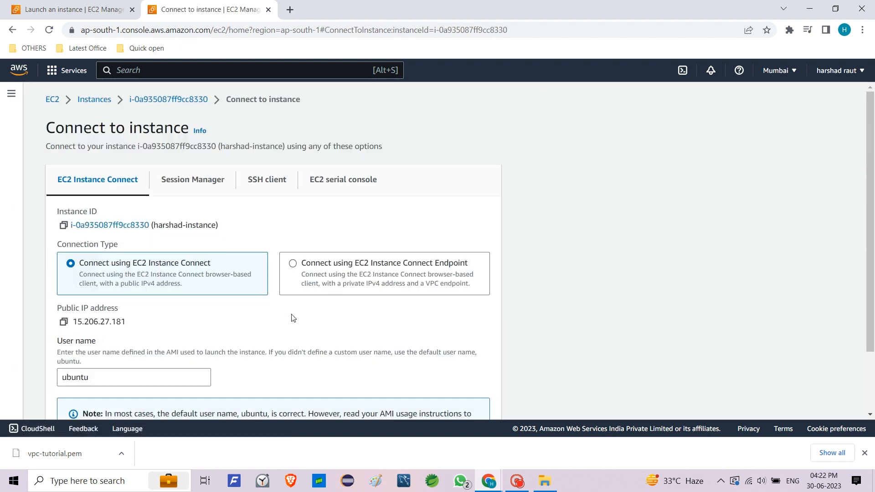
scroll(293, 318, down, 3)
click(471, 399)
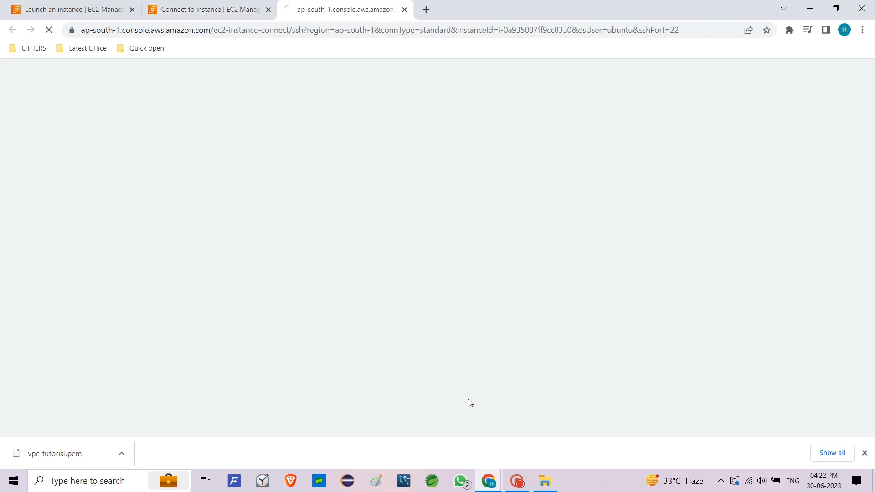